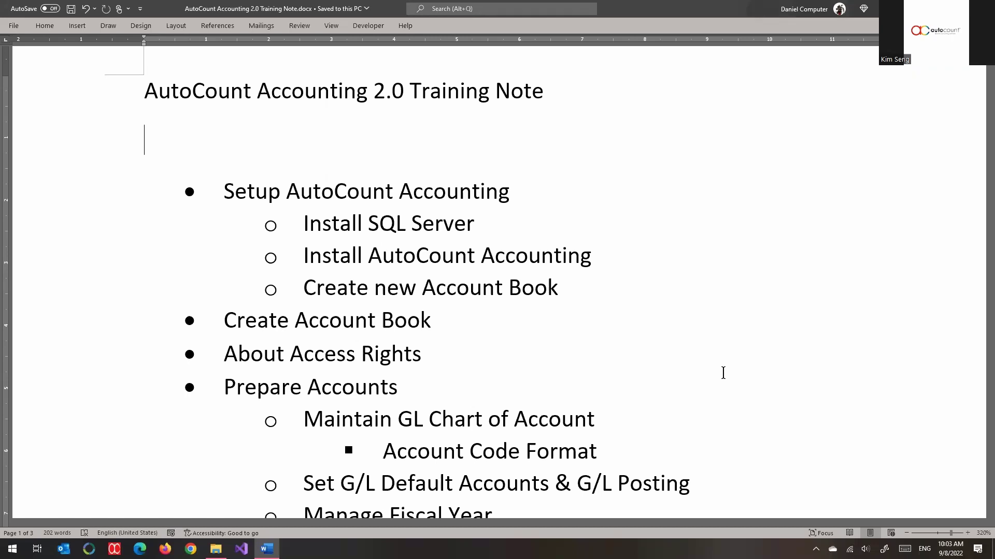
Highlight the Setup AutoCount Accounting topic in the training note and its three installation and account book sub-items.
scroll(720, 372, down, 3)
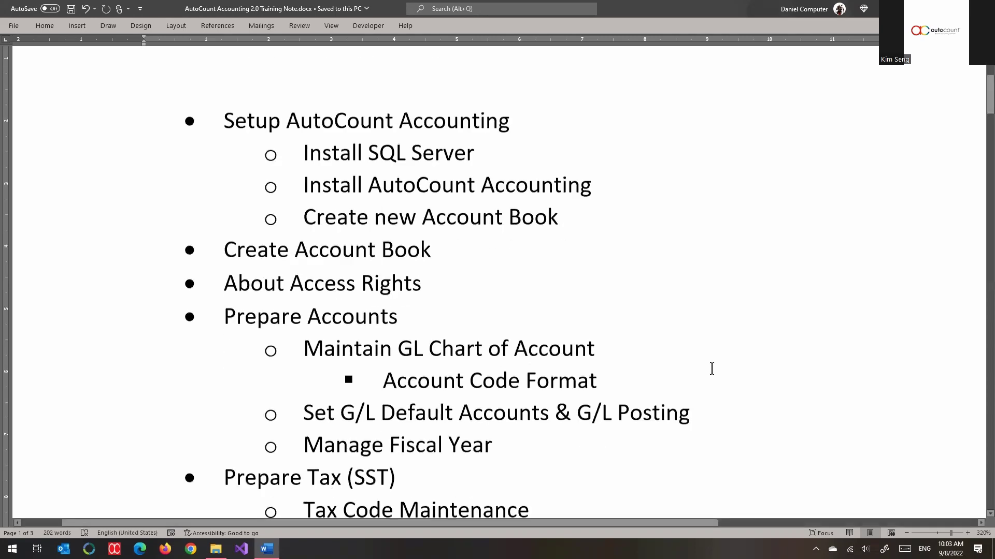
drag(522, 101, 214, 100)
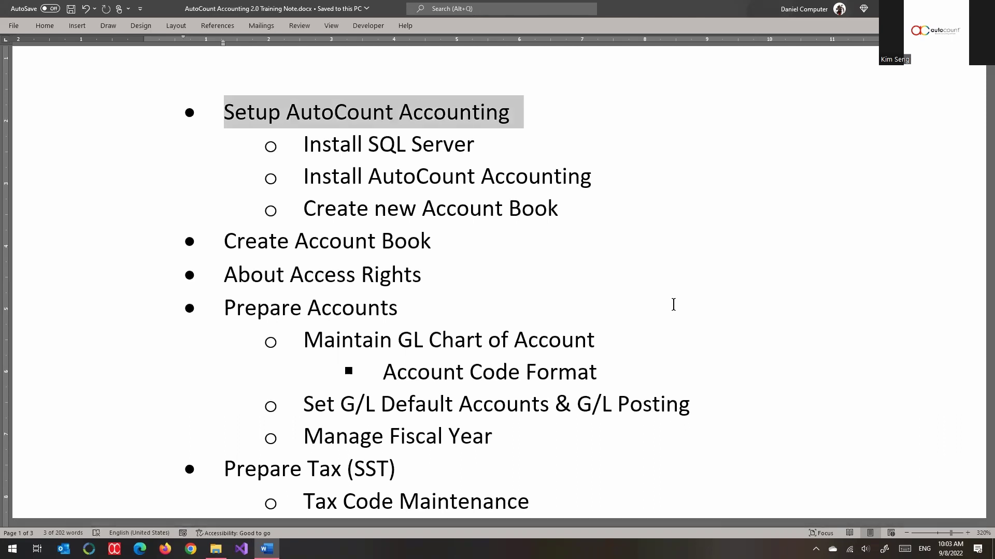
drag(593, 176, 333, 147)
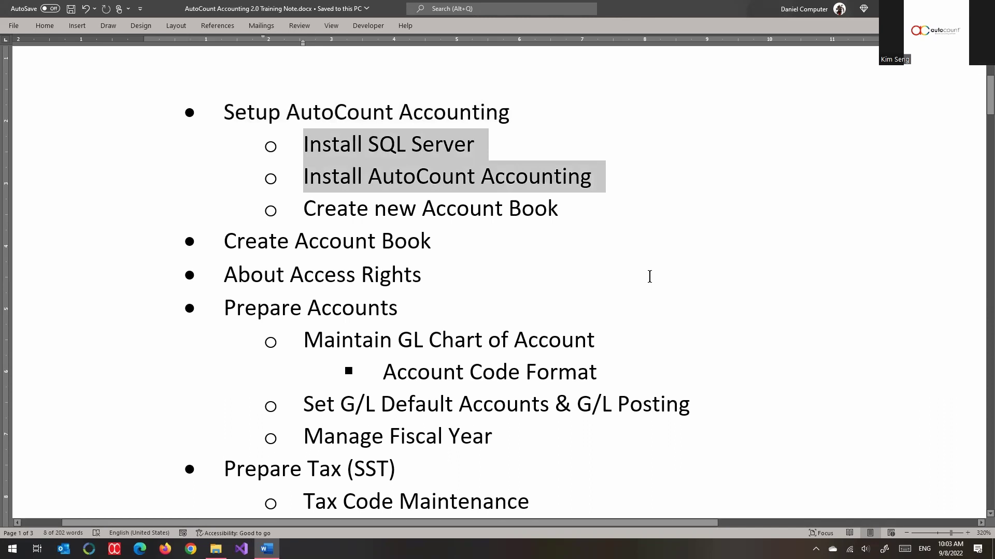
drag(577, 211, 344, 216)
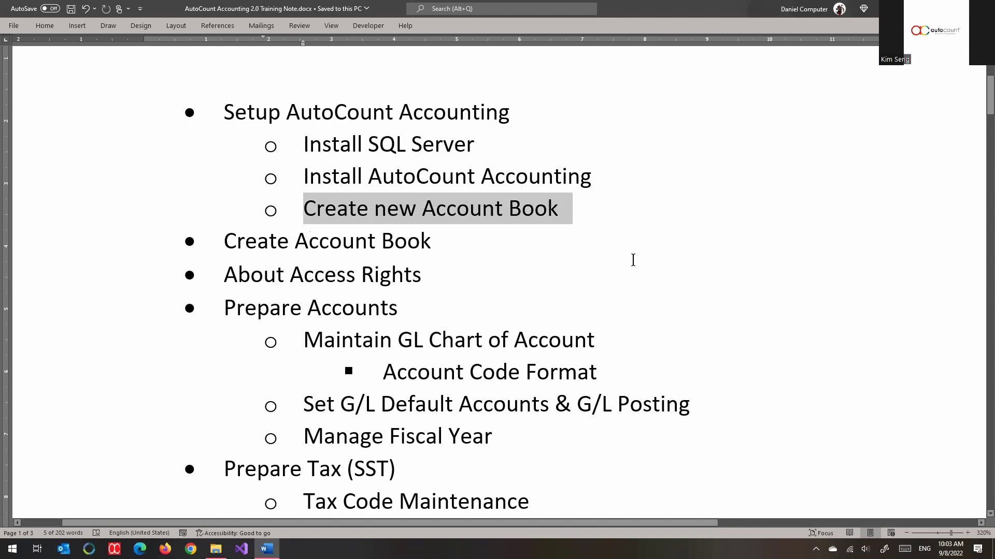
Switch to File Explorer, open the AutoCount Accounting Setup DVD (ver 2.0) folder and launch AccountSetup.exe.
key(alt+Tab)
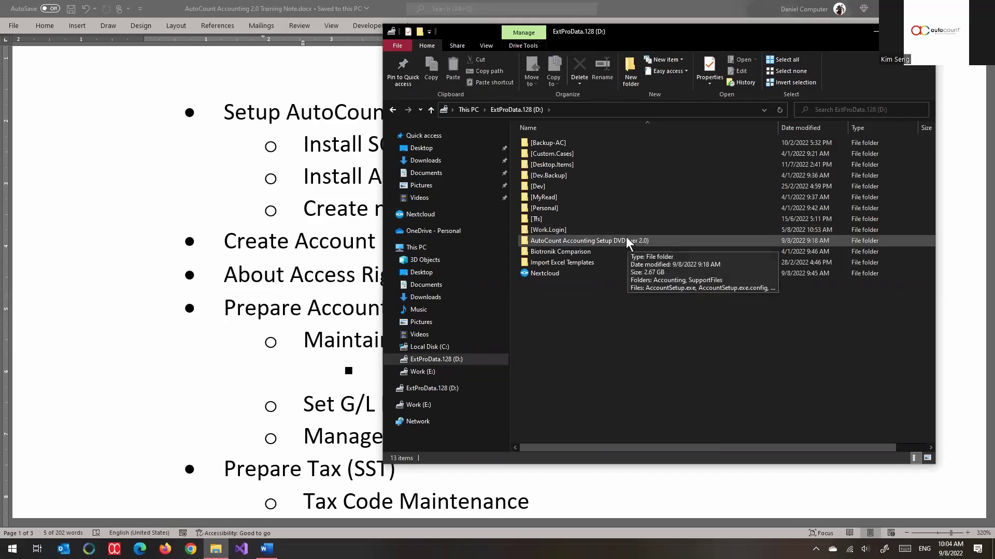
double_click(627, 242)
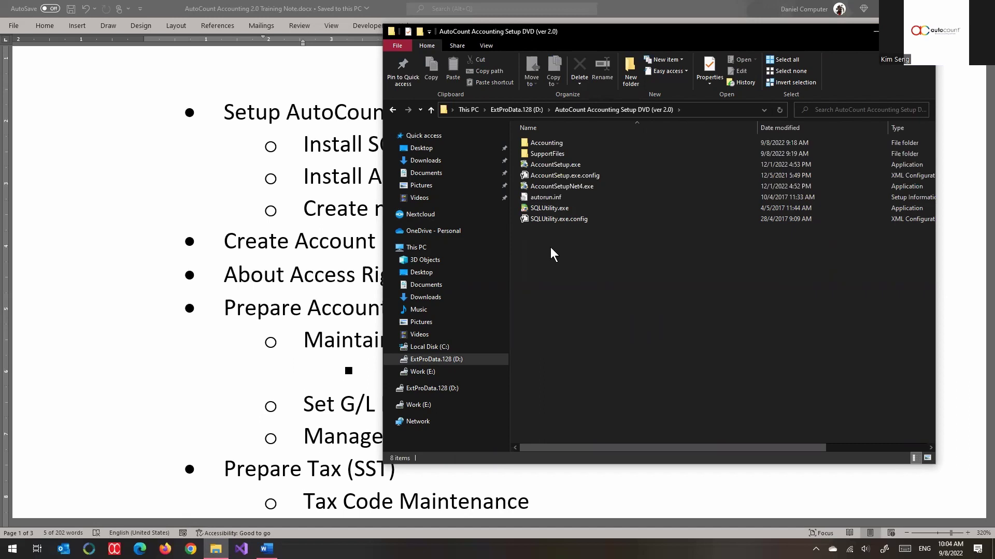
drag(549, 250, 555, 129)
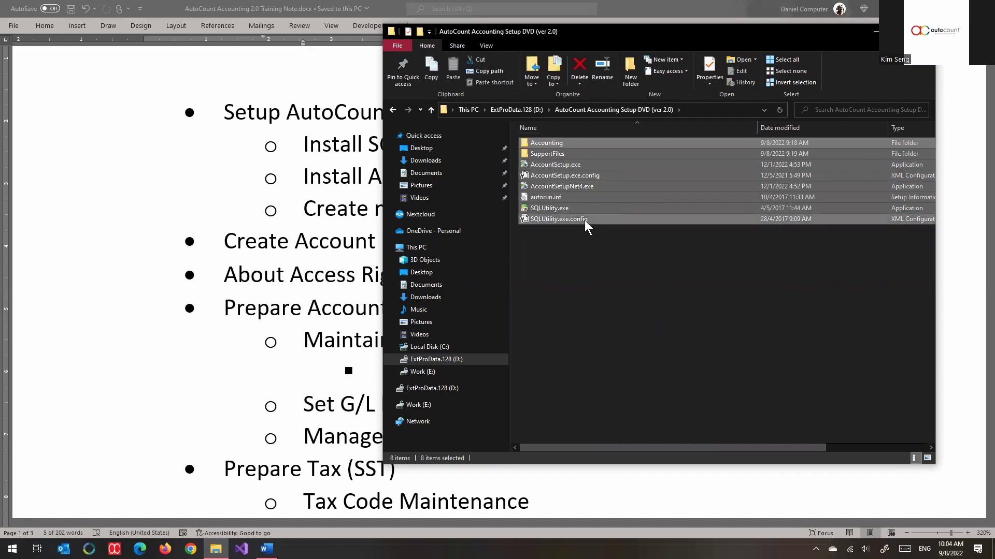
click(559, 165)
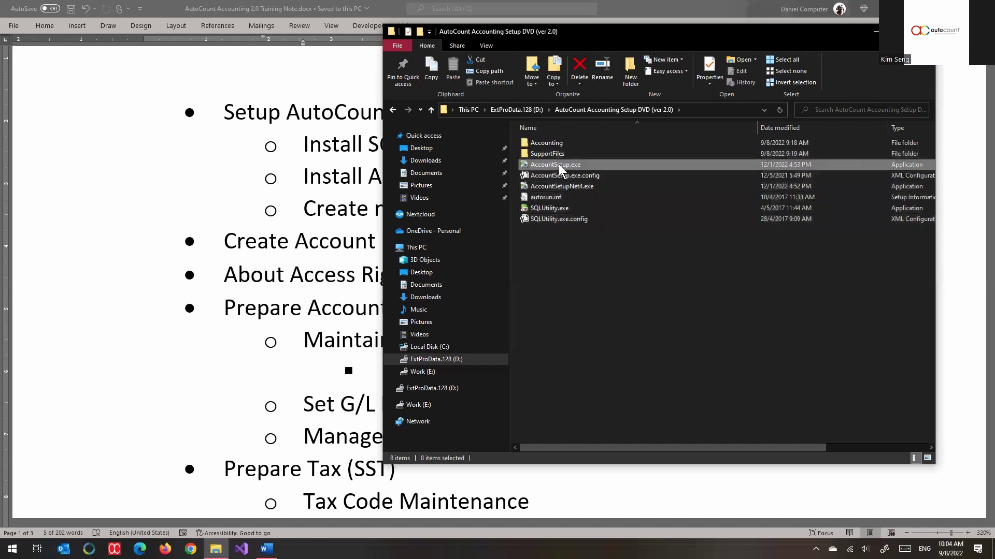
click(566, 166)
double_click(605, 166)
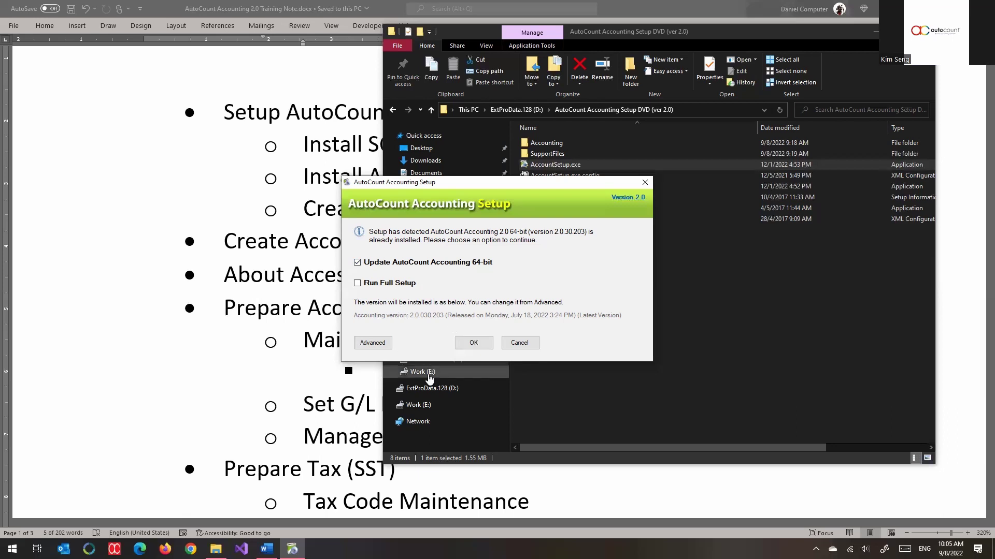
Review the AutoCount Accounting versions offered in the setup's advanced options and close them without choosing one.
click(386, 348)
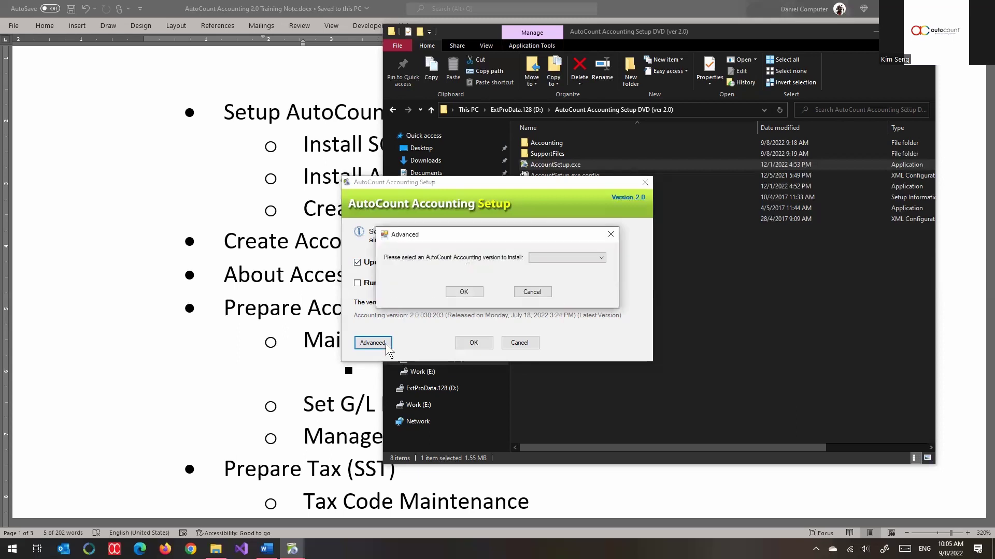
click(593, 260)
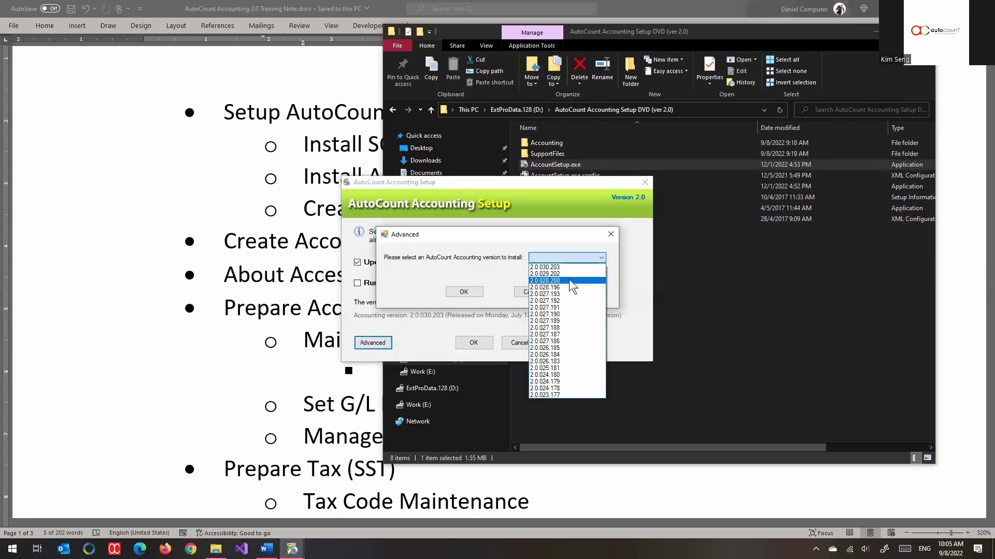
click(502, 269)
click(573, 259)
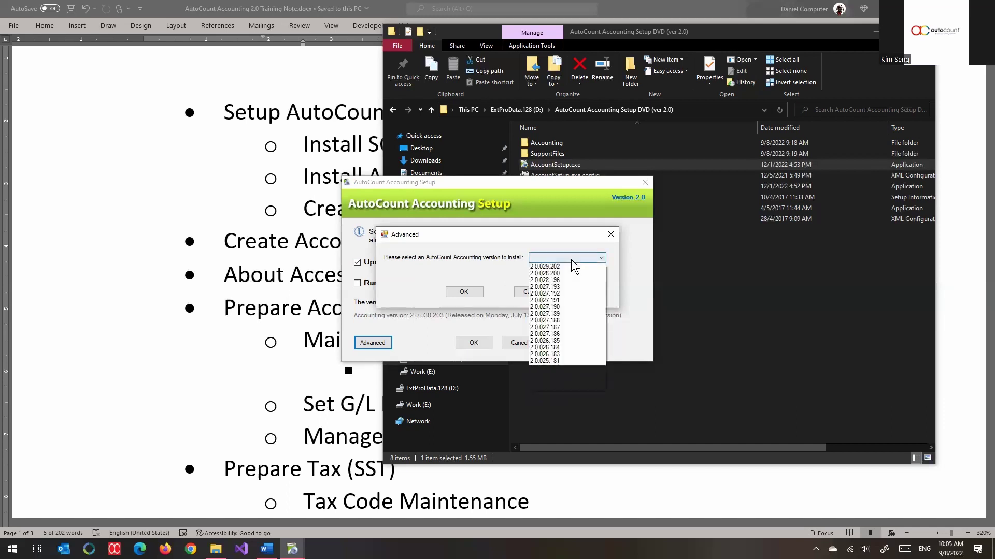
click(481, 270)
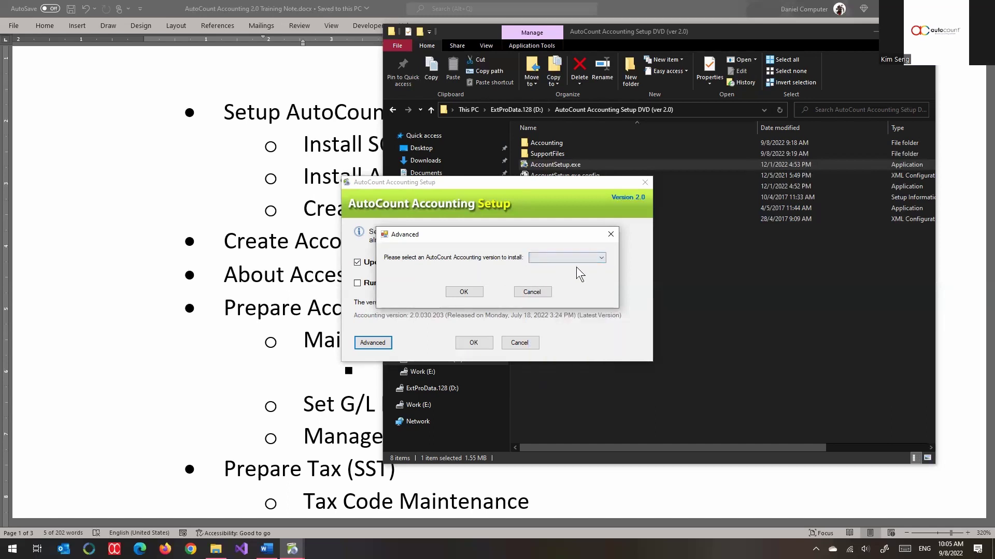
click(532, 293)
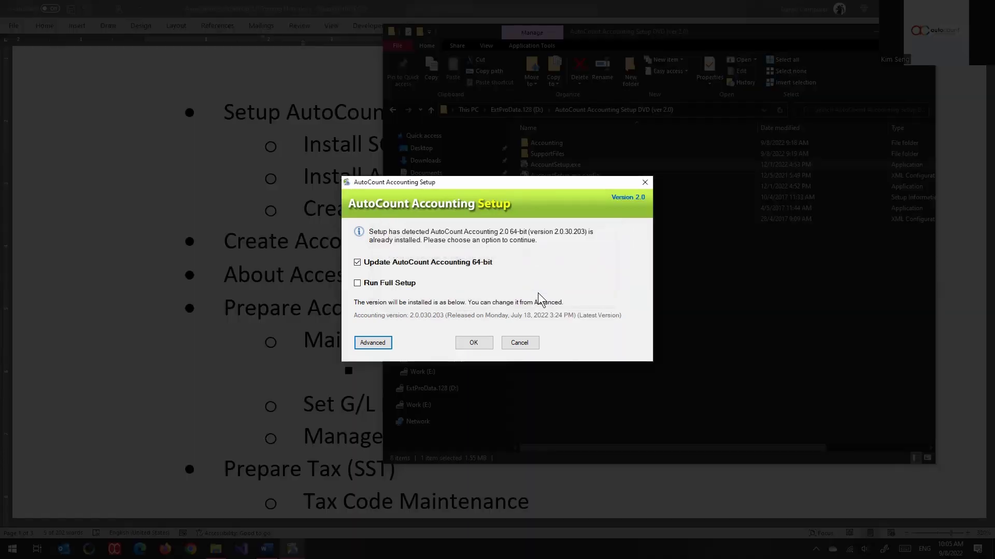
Continue with Run Full Setup and choose Network Installation as the installation type.
click(410, 284)
click(466, 345)
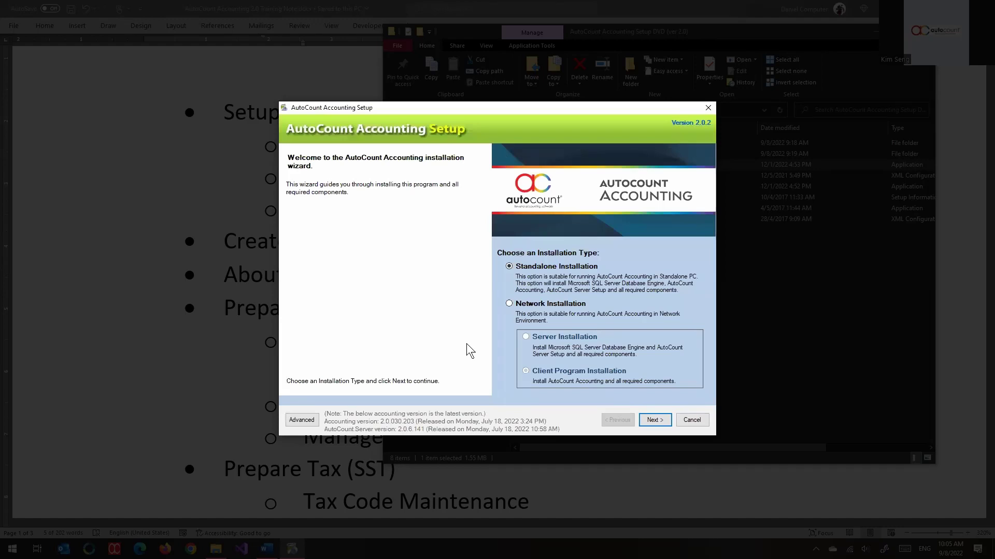
click(528, 266)
click(559, 305)
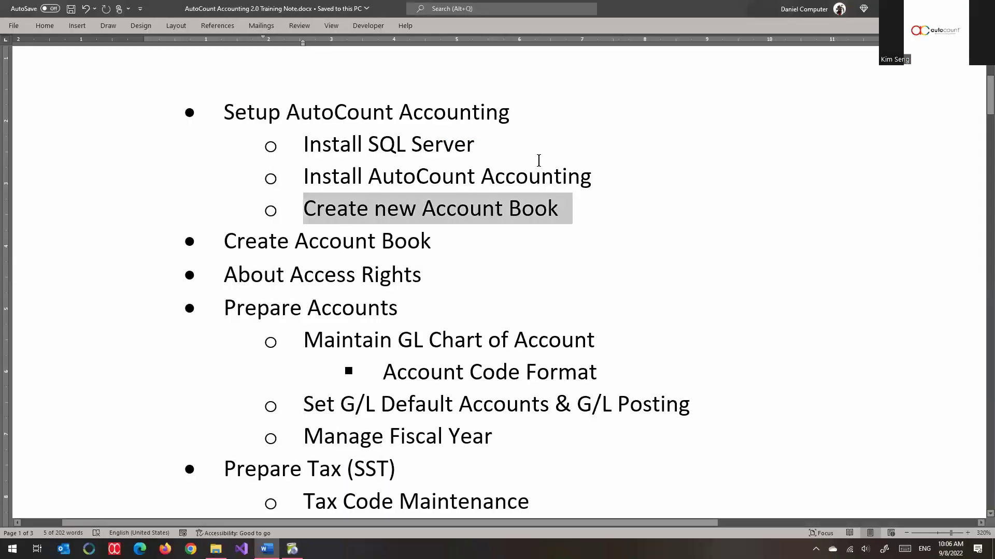
Return to the training note in Word and highlight the Install SQL Server and Install AutoCount Accounting items.
drag(611, 173, 262, 138)
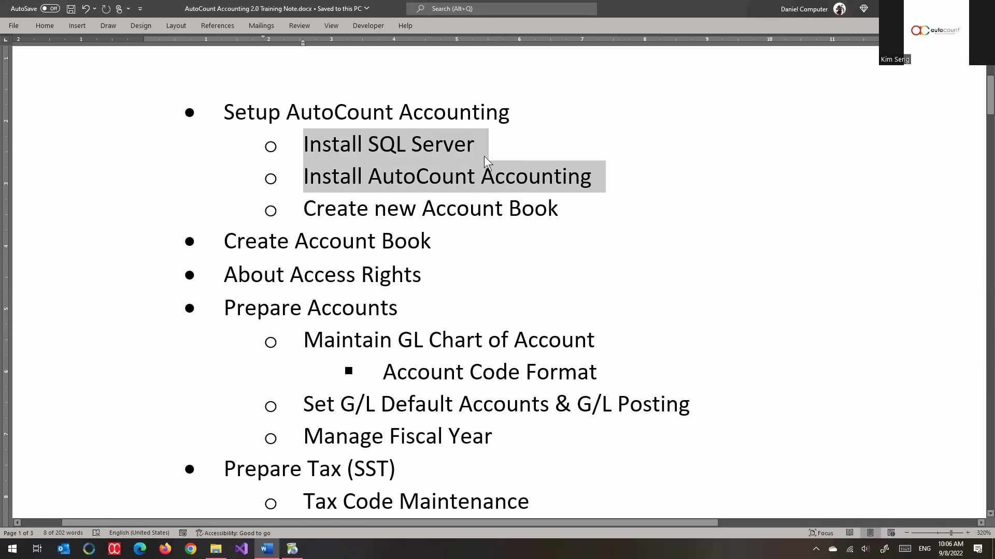
scroll(484, 155, down, 2)
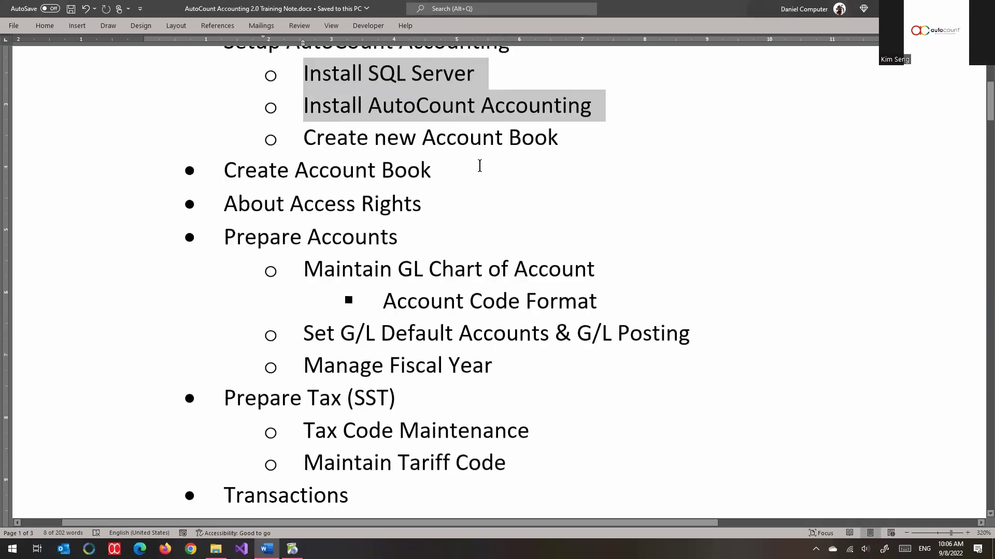
scroll(466, 160, up, 2)
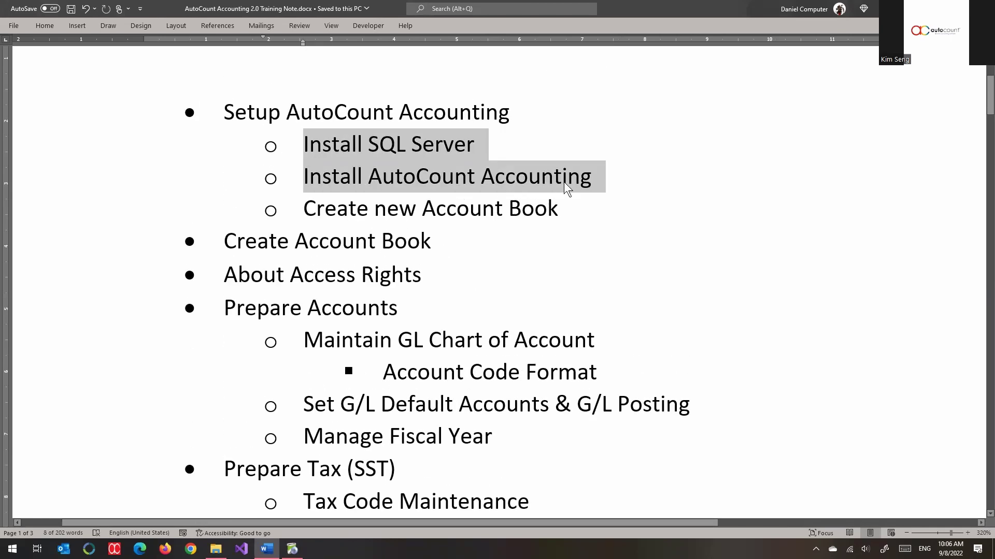
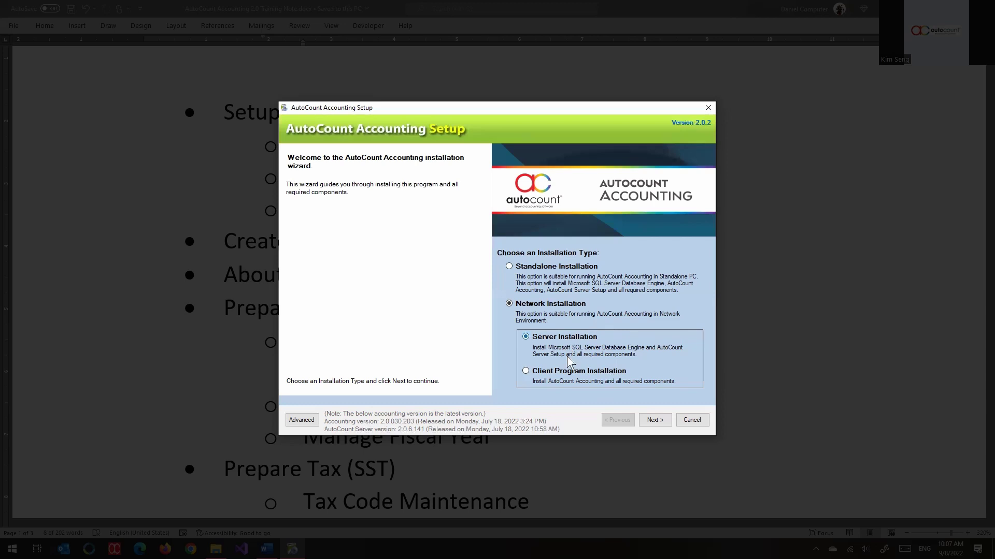
Compare the client program and standalone installation types in the setup wizard, ending on Network Installation with Client Program Installation.
click(563, 371)
click(561, 267)
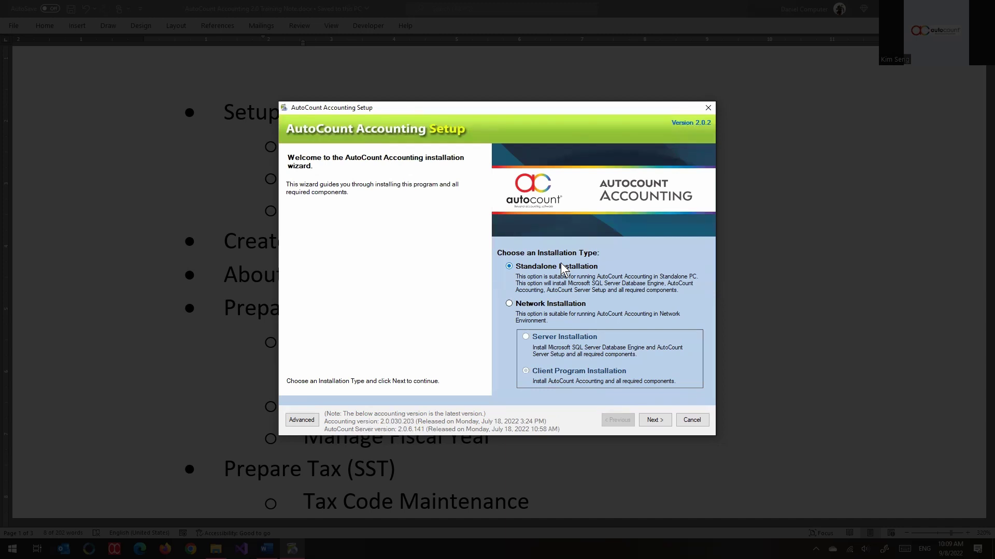
click(562, 302)
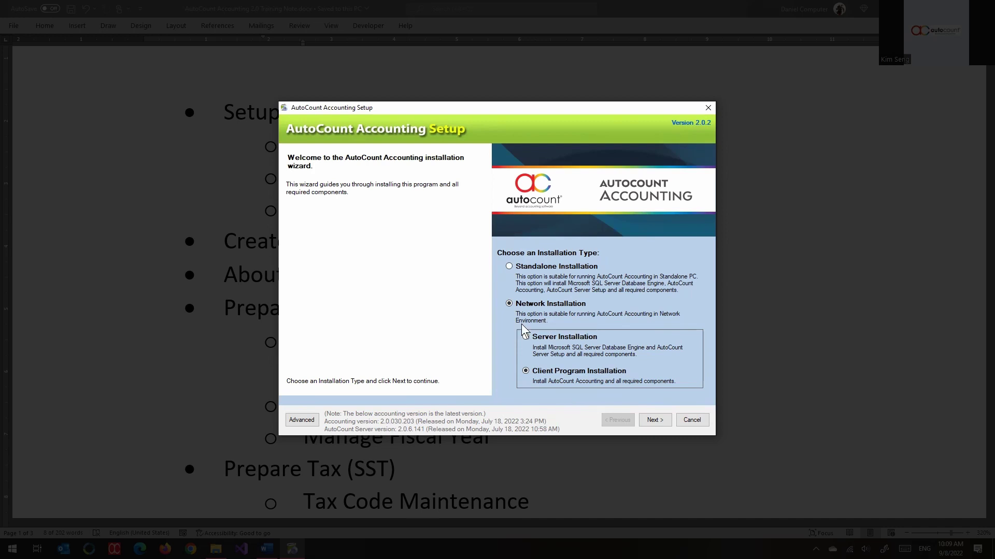
Accept the End User License Agreement with the 64-bit install option kept, and cancel the installation.
click(662, 422)
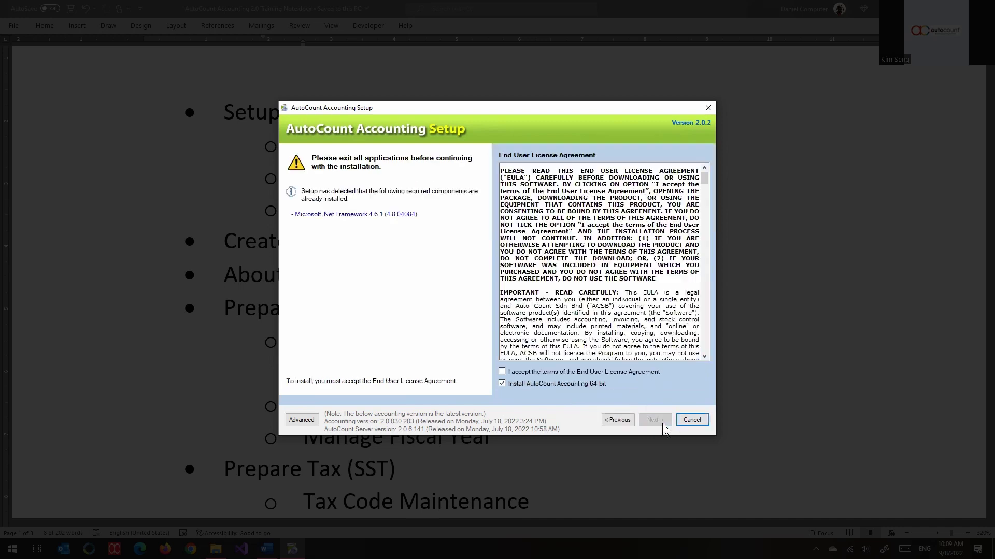
click(589, 373)
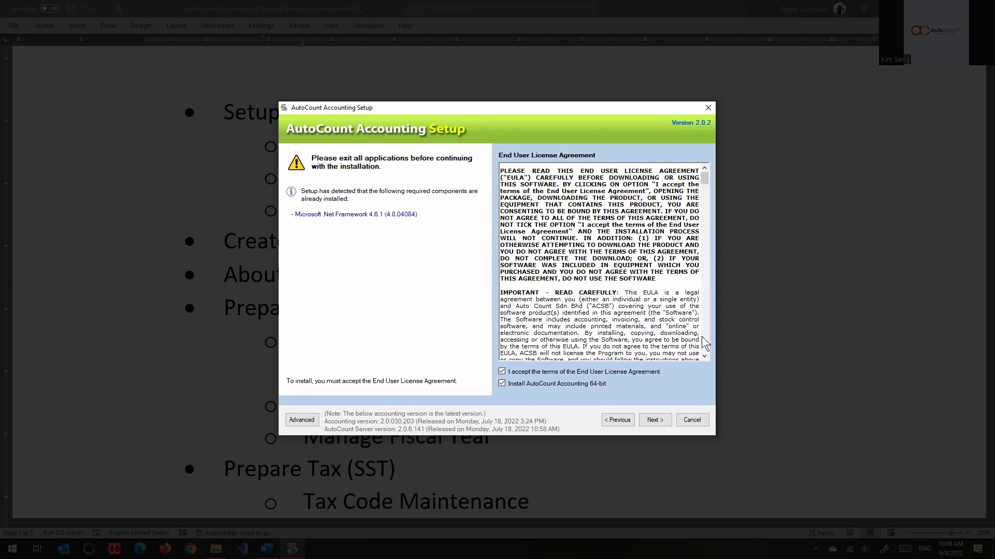
click(708, 107)
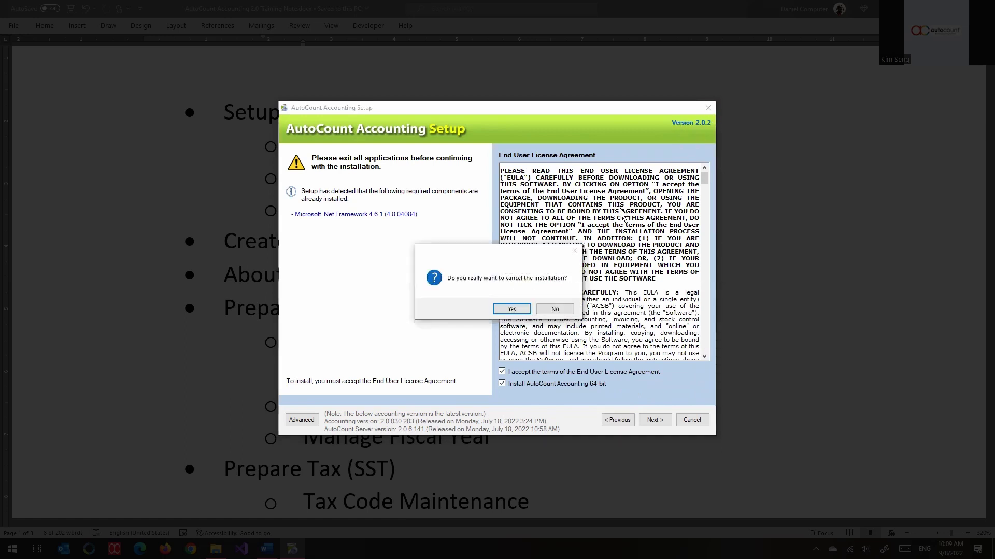
click(512, 310)
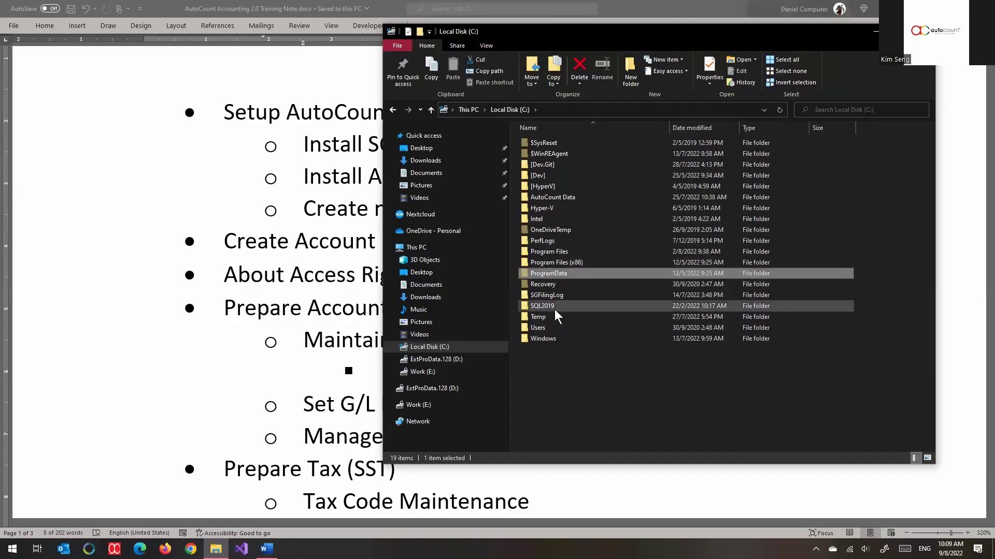
In File Explorer, go to %APPDATA% and look into its AutoCount\Accounting folder.
click(543, 338)
click(601, 107)
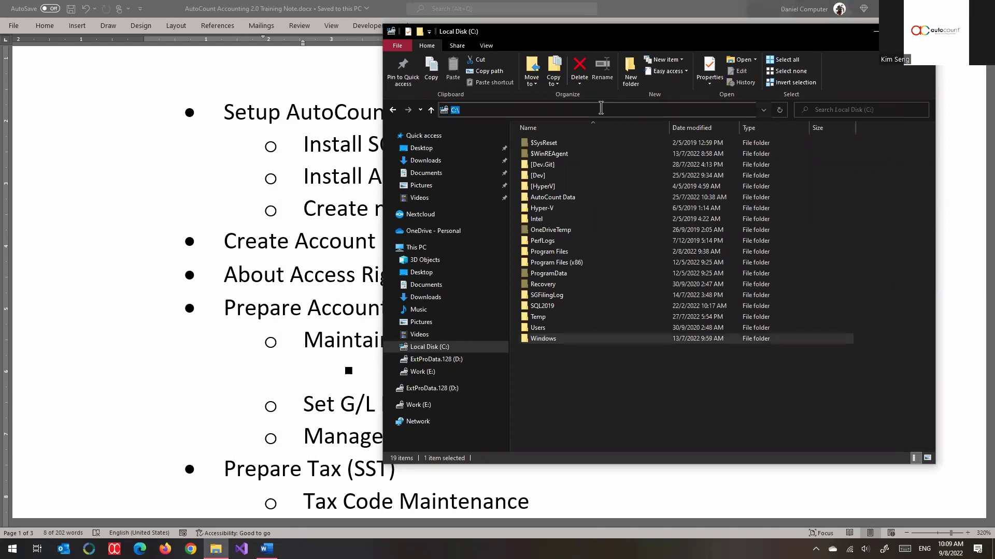
text(%app)
key(BackSpace)
key(BackSpace)
key(BackSpace)
text(APPDATA%)
key(Return)
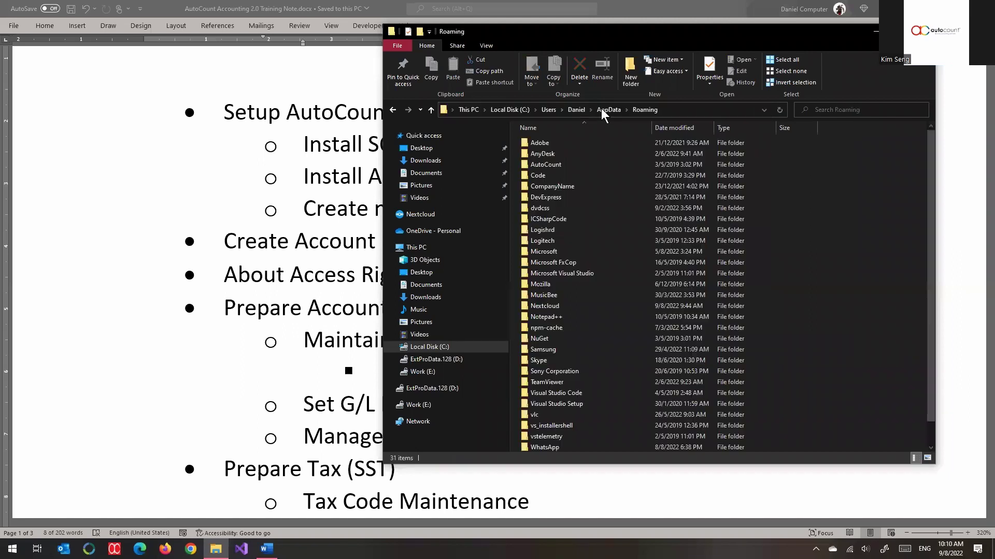
double_click(565, 162)
double_click(564, 144)
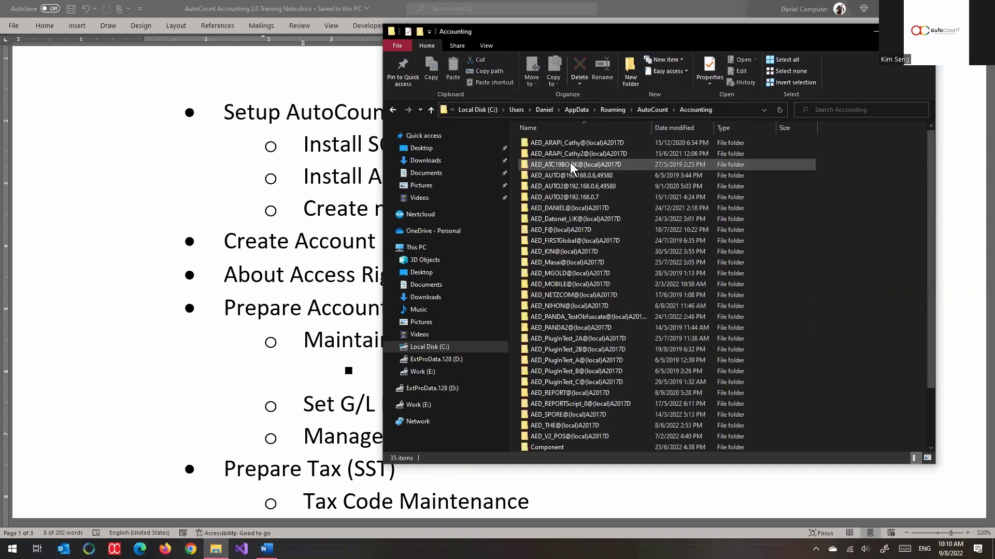
click(393, 109)
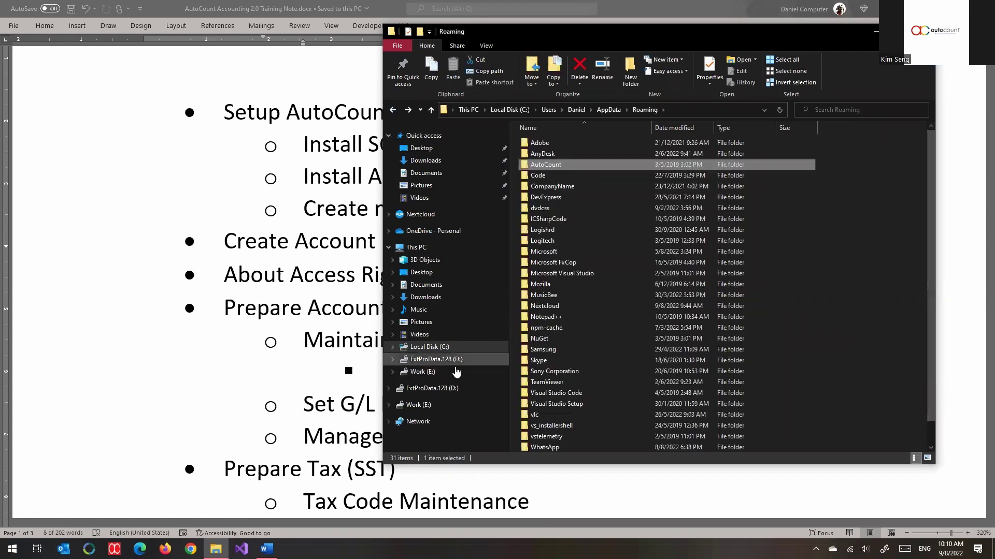
Open the ProgramData\AutoCount\Accounting 2 folder on the C: drive.
click(448, 349)
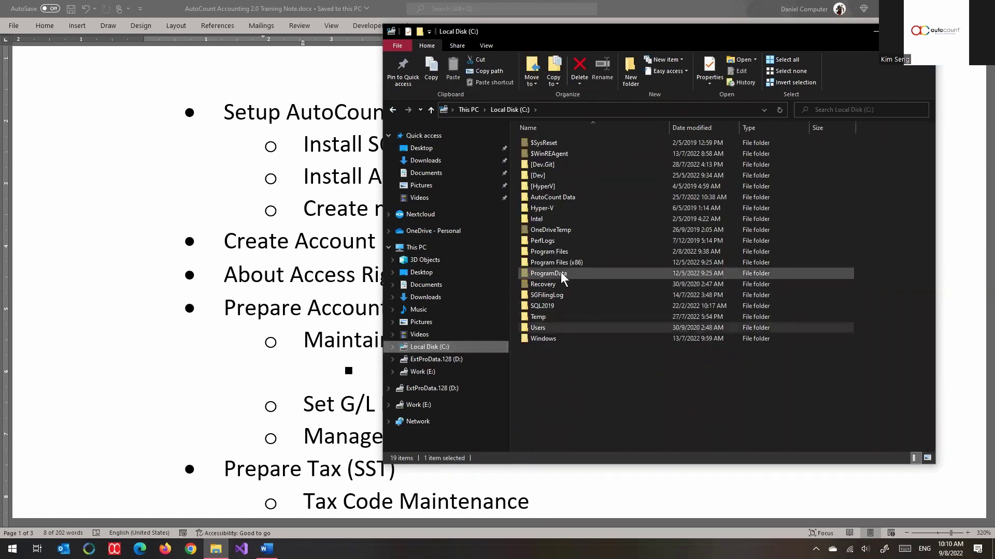
double_click(560, 271)
double_click(556, 174)
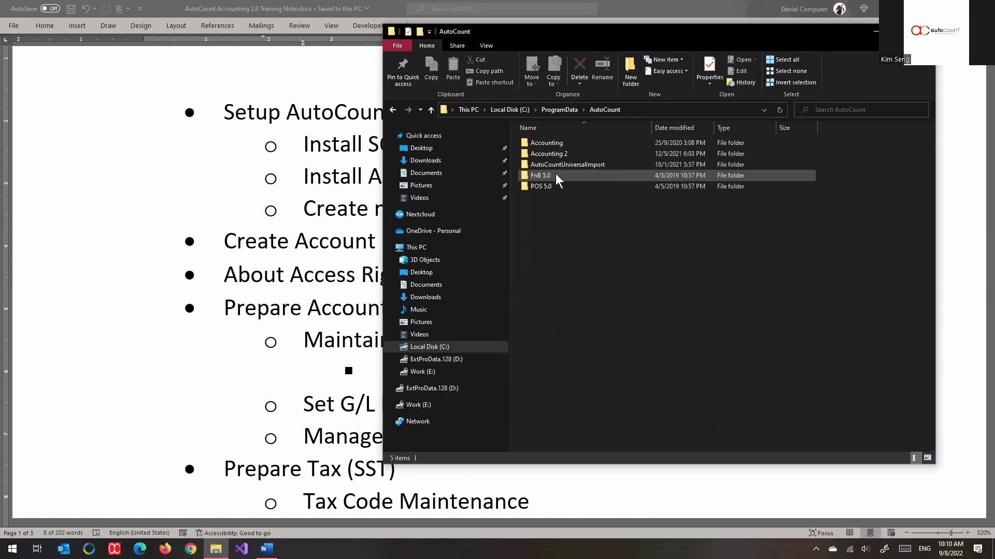
double_click(556, 155)
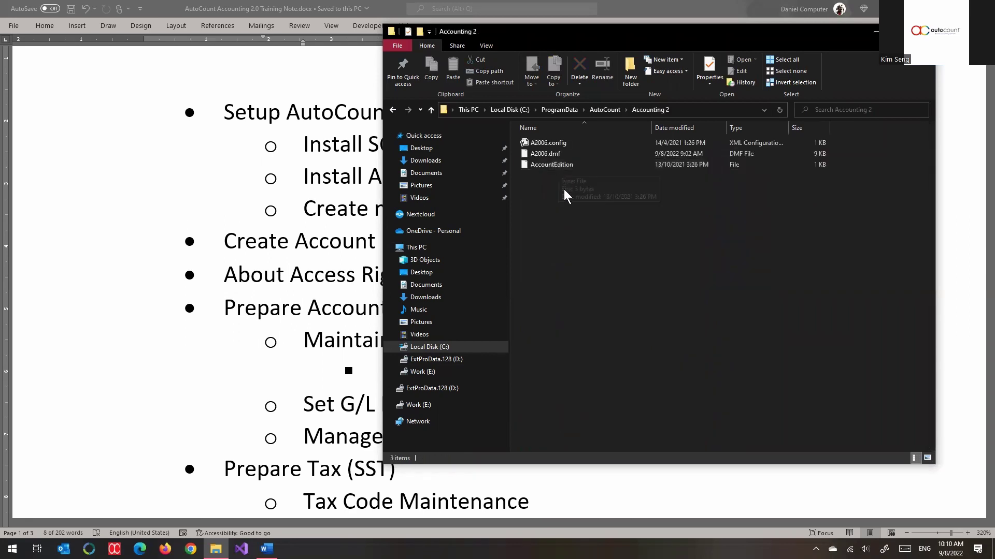
Create a new folder inside Accounting 2 and move A2006.config, A2006.dmf and AccountEdition into it.
right_click(566, 197)
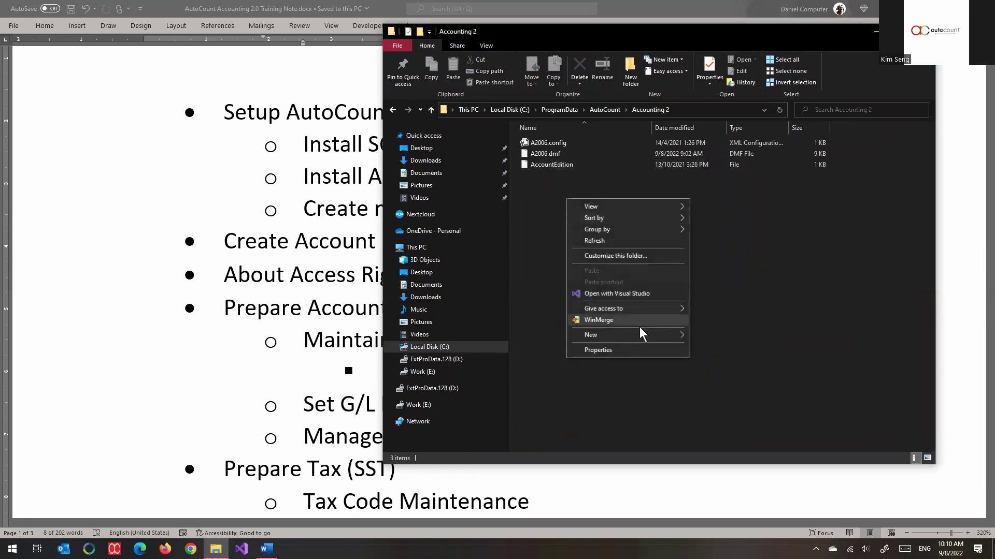
mouse_move(641, 335)
click(729, 337)
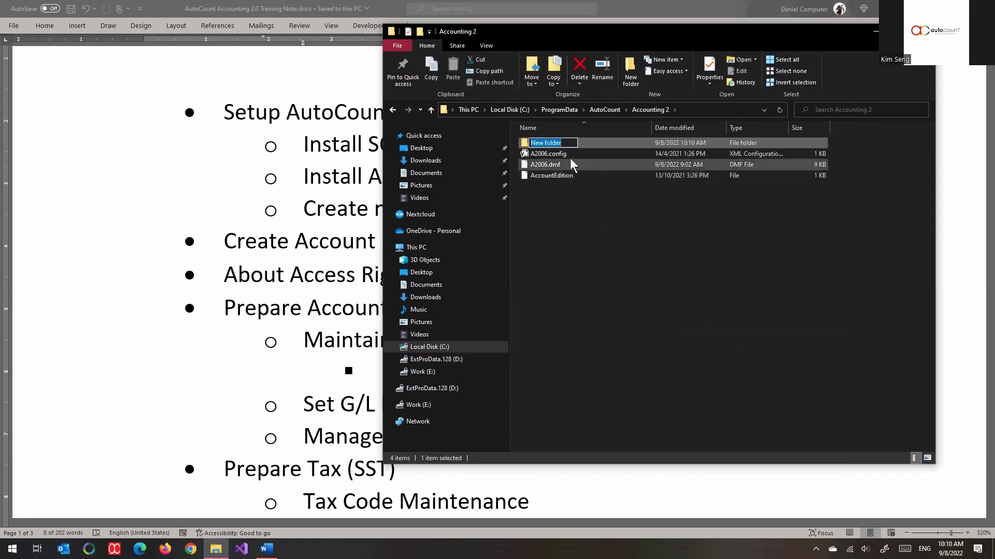
click(570, 155)
shift+click(569, 176)
drag(550, 153, 548, 145)
Switch to the Word training note and highlight the Create new Account Book line.
key(alt+Tab)
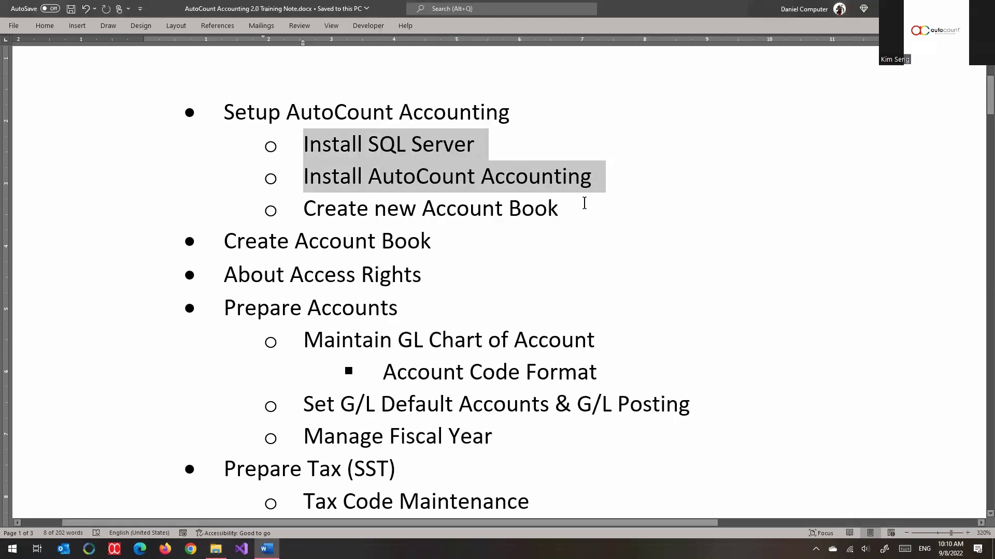
drag(584, 207, 241, 224)
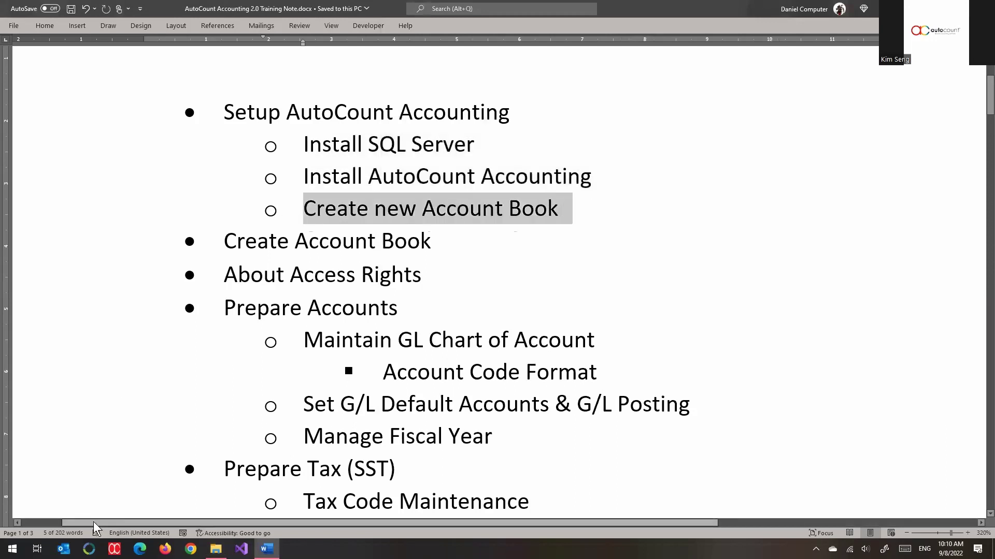
Launch AutoCount Accounting 2 and cancel the migration of a 1.x account book.
key(super)
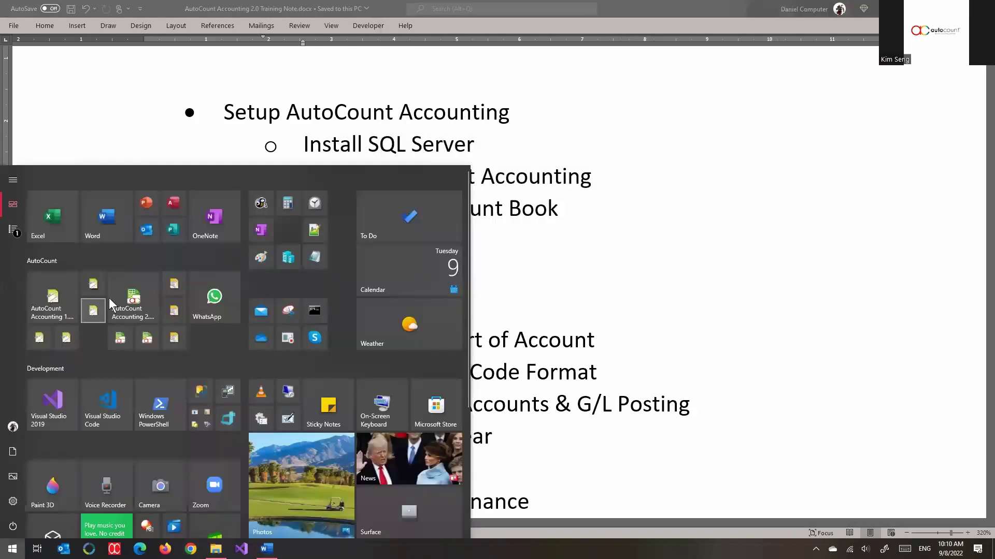
key(Escape)
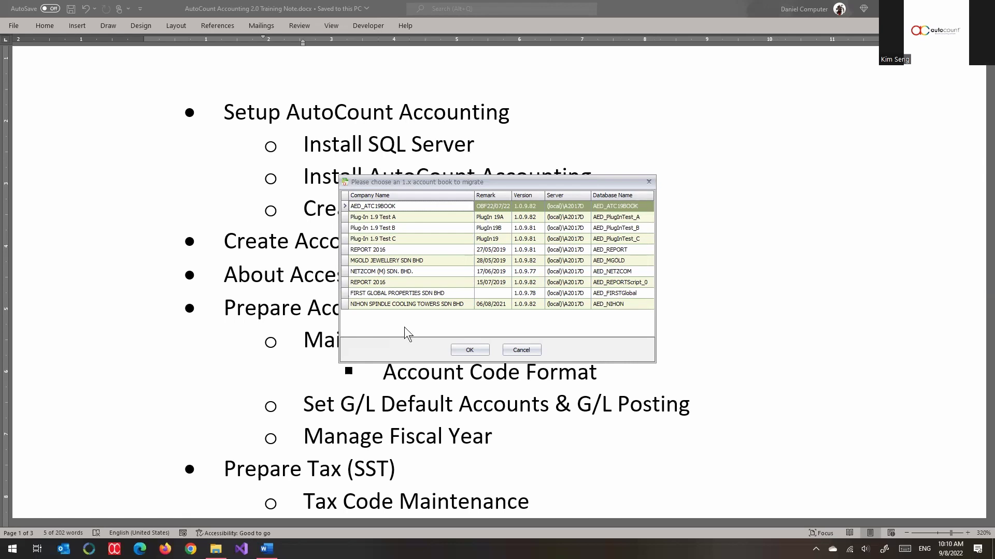
click(521, 351)
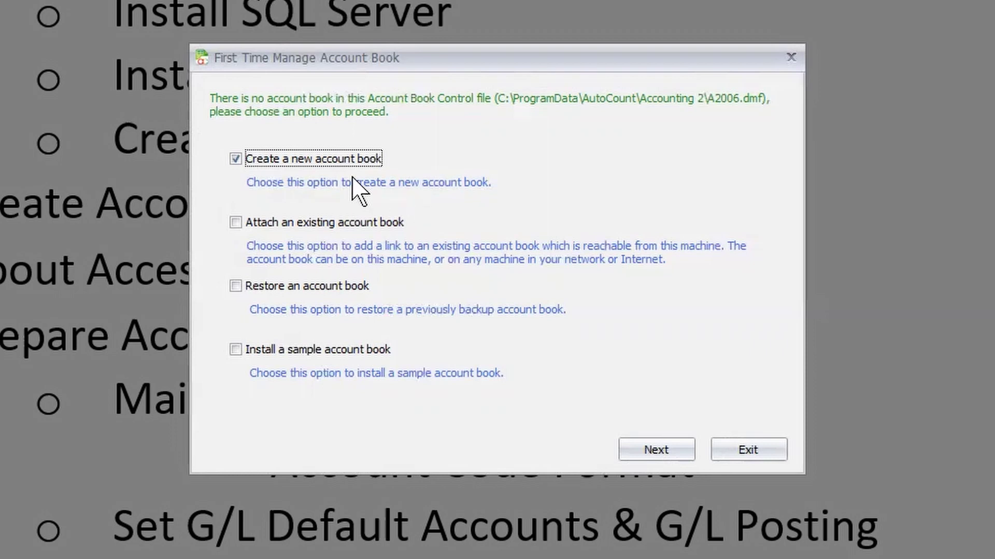
Go through the first-time account book options and install the Mobile Phone Trading Sdn. Bhd. sample account book from the Web.
click(336, 224)
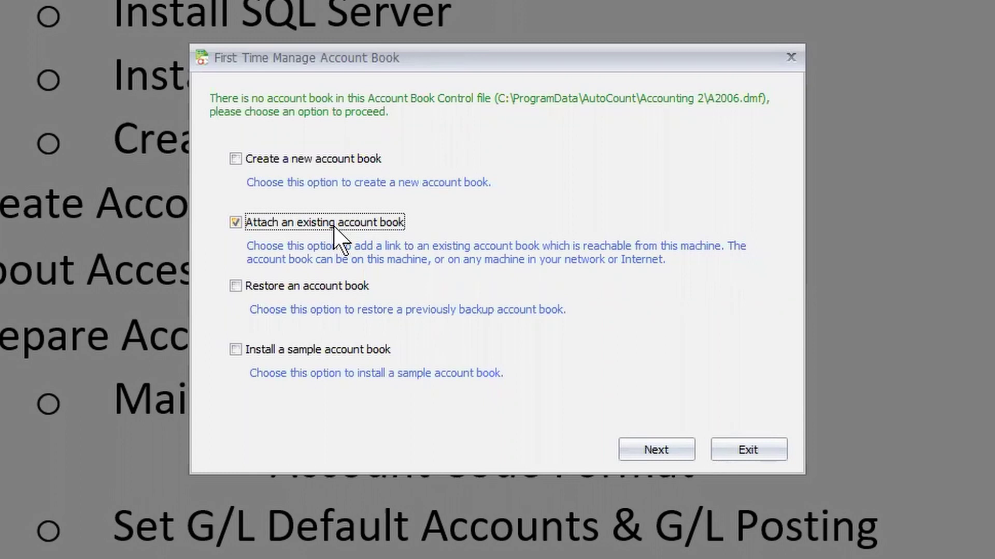
click(302, 287)
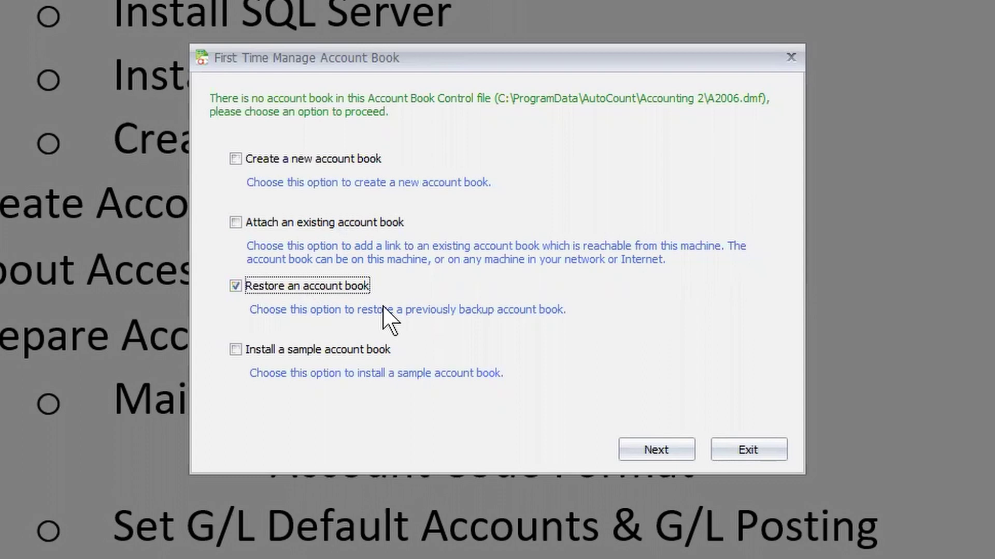
click(342, 351)
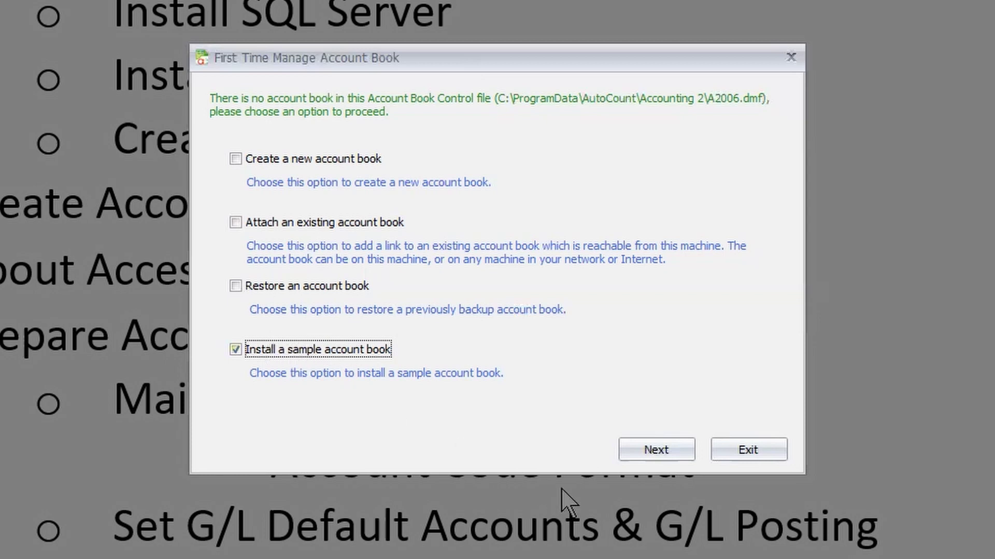
click(642, 453)
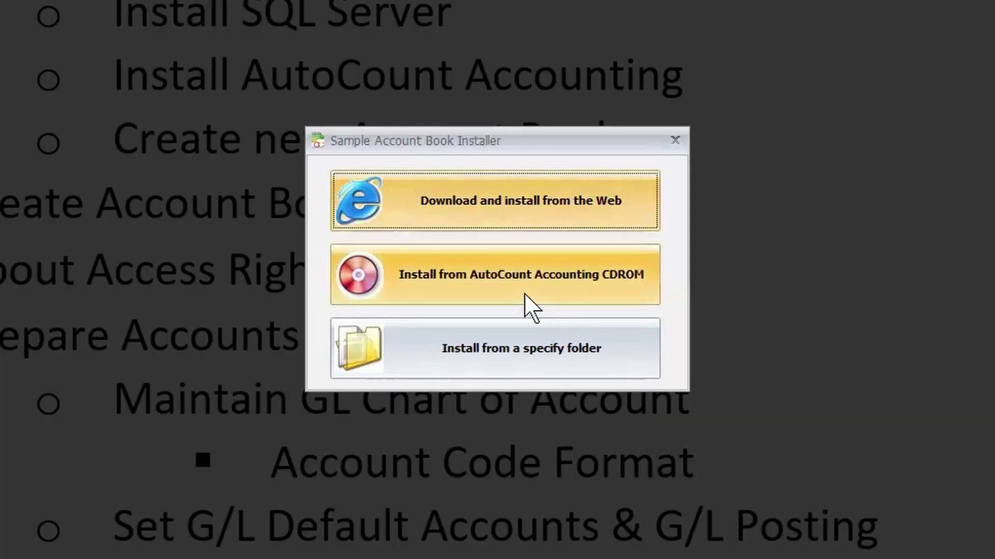
click(565, 212)
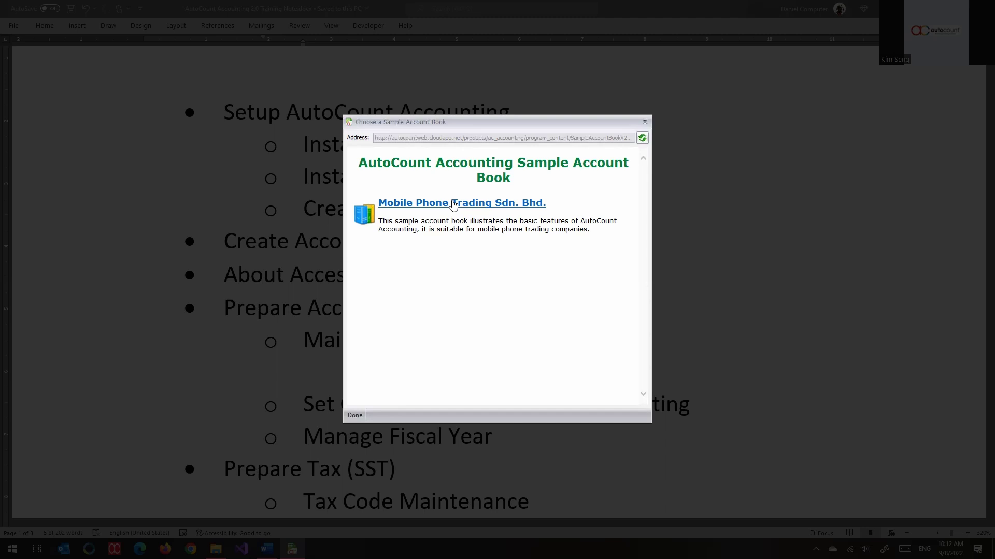
click(453, 204)
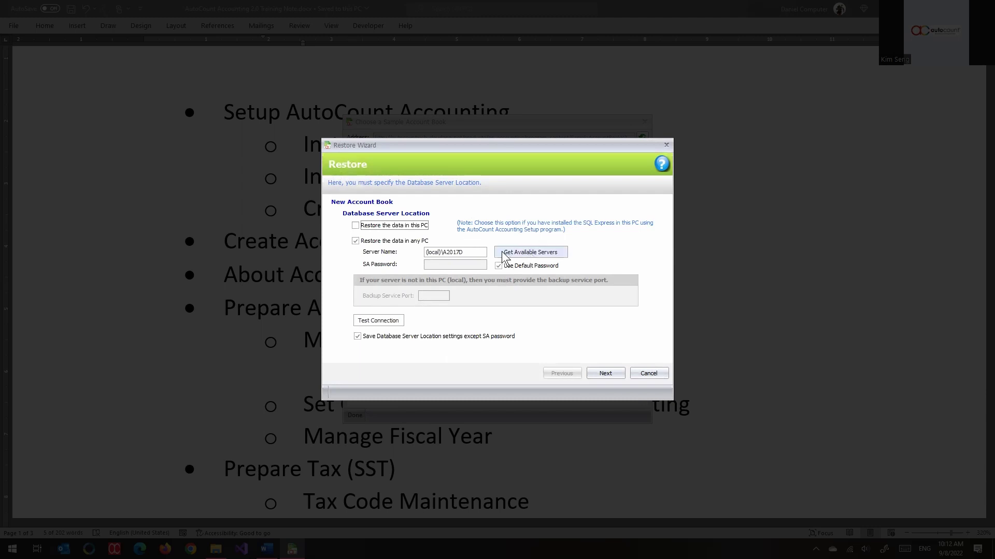
Choose to restore the data in any PC and copy the server name (local)\A2017D.
click(477, 252)
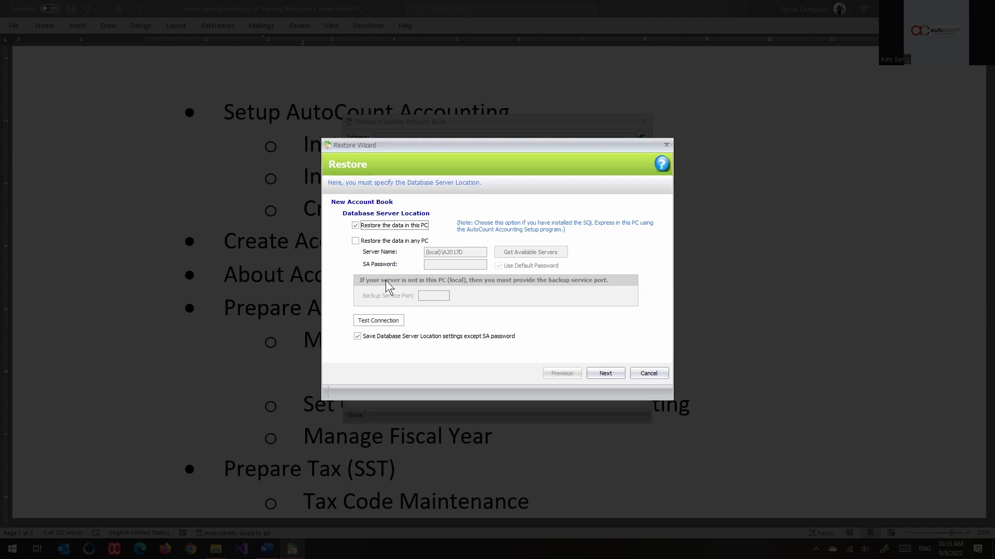
click(401, 241)
key(ctrl+c)
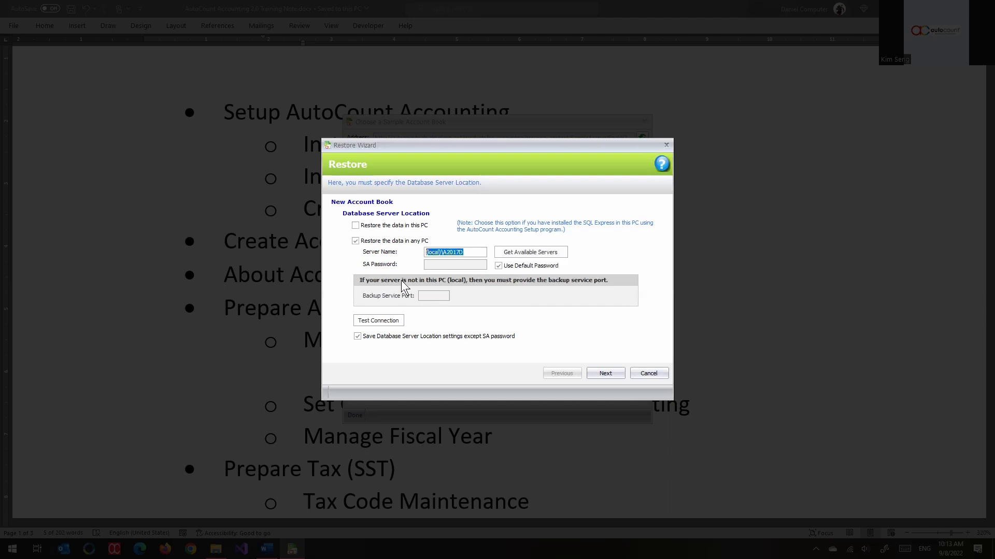
Try ending the server name in 000, and put back the server name (local)\A2017D.
click(482, 253)
key(BackSpace)
key(BackSpace)
key(BackSpace)
text(000)
drag(467, 253, 358, 247)
key(ctrl+v)
Test the connection to the database server and continue to the backup file and database settings.
click(361, 322)
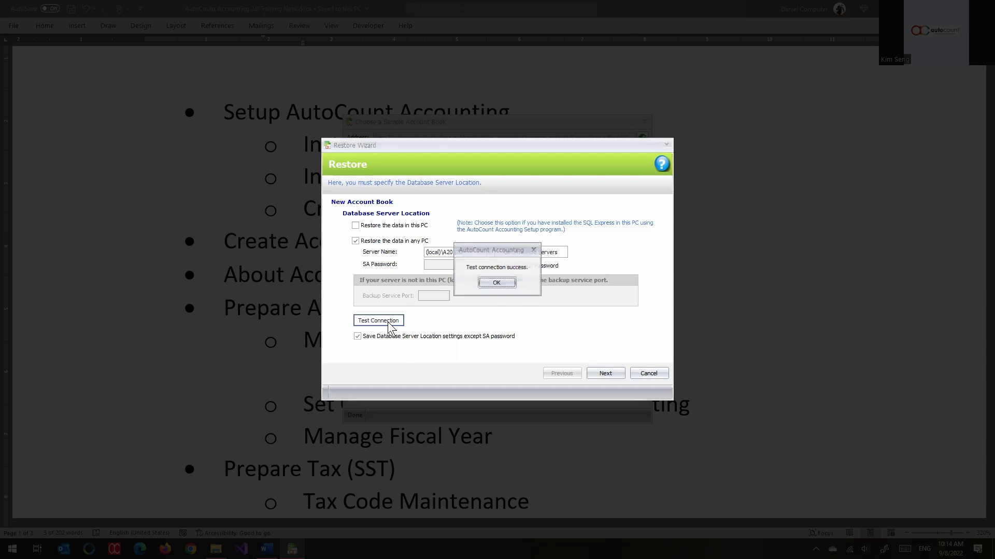
click(501, 284)
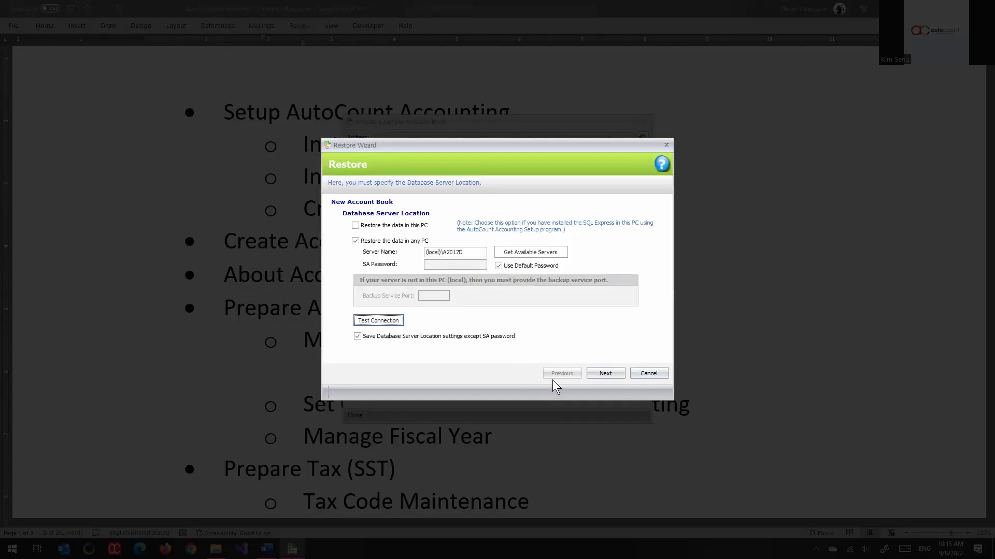
click(604, 373)
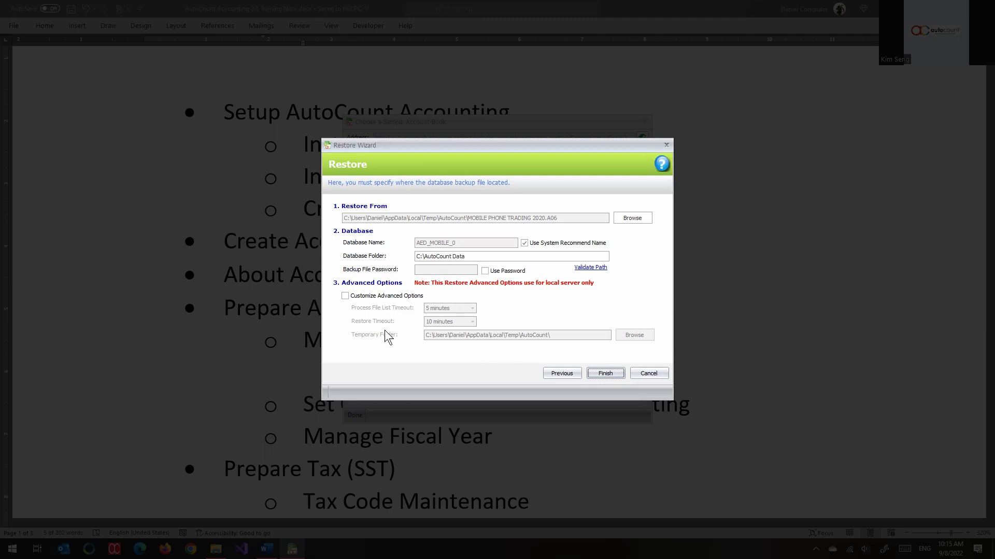
Enable customized advanced restore options and set the temporary folder to C:\Temp.
click(387, 297)
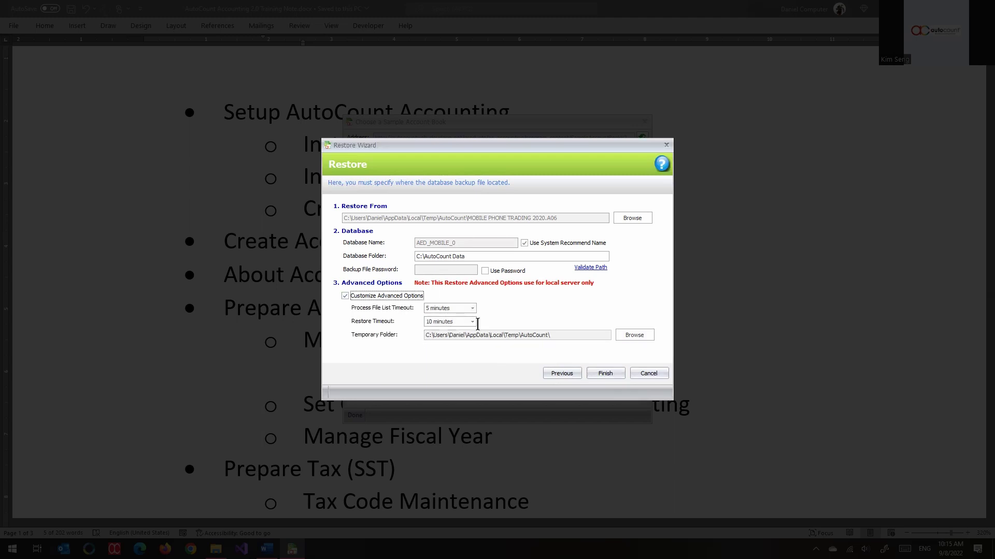
click(626, 337)
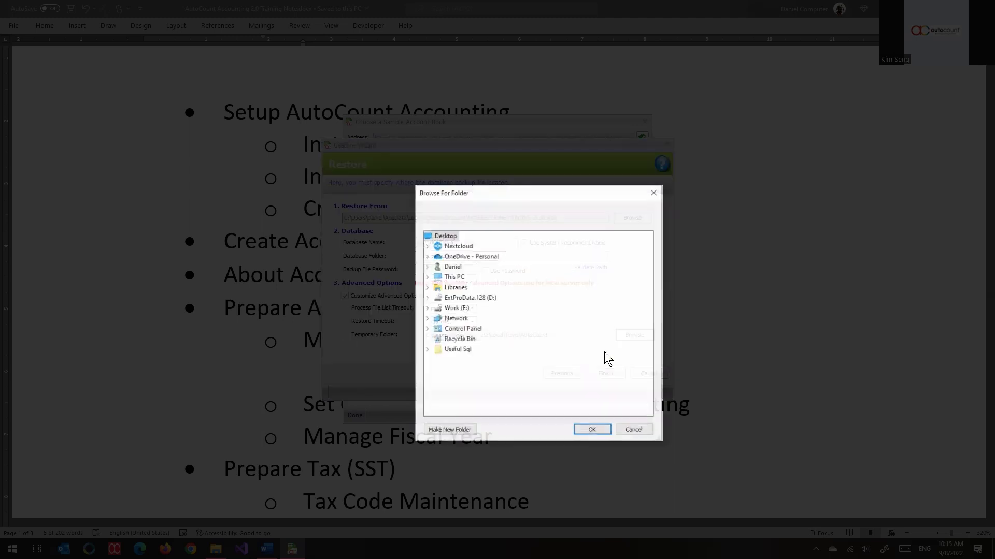
double_click(454, 277)
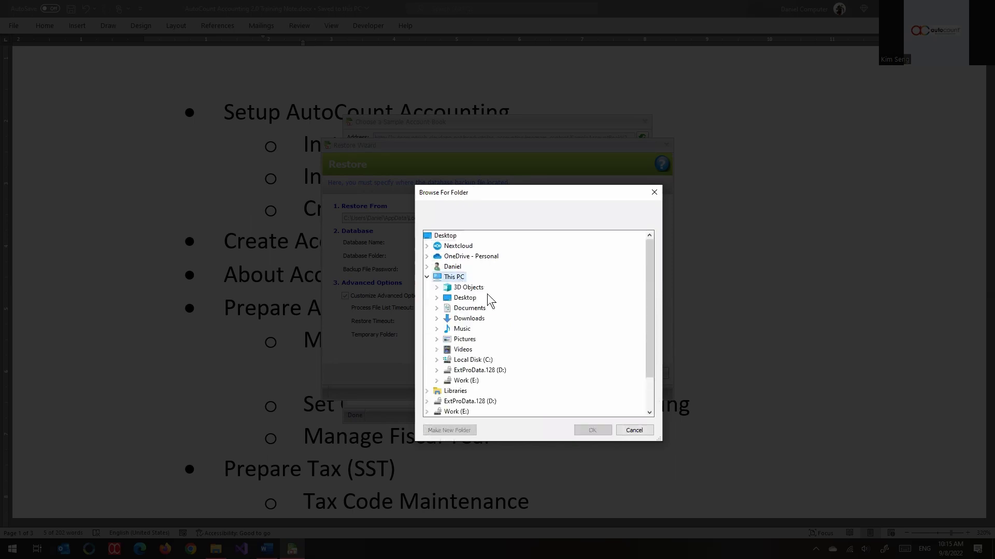
double_click(484, 361)
click(471, 349)
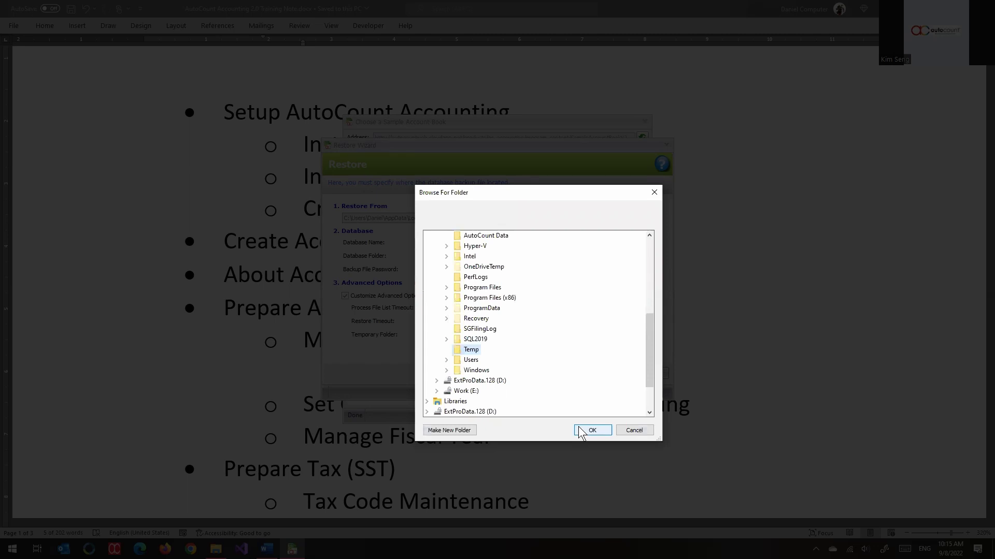
click(606, 431)
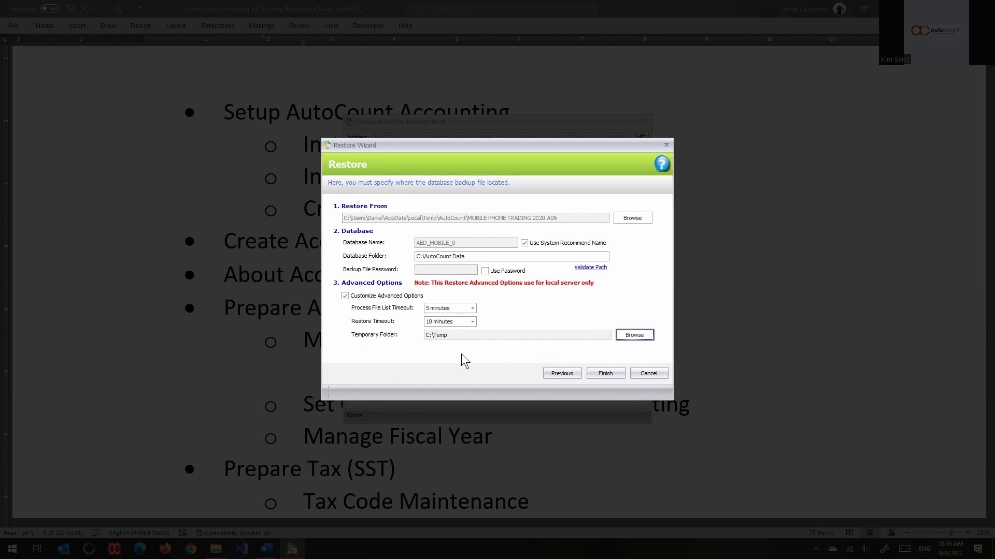
Point out the temporary folder path, and run the sample account book restore through to completion.
click(457, 334)
drag(457, 335, 376, 337)
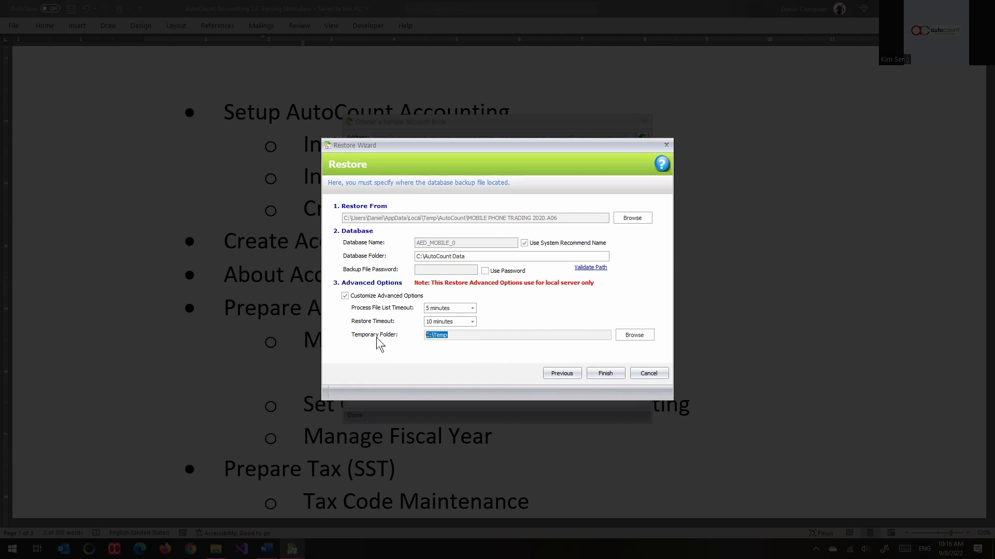
click(449, 336)
click(596, 375)
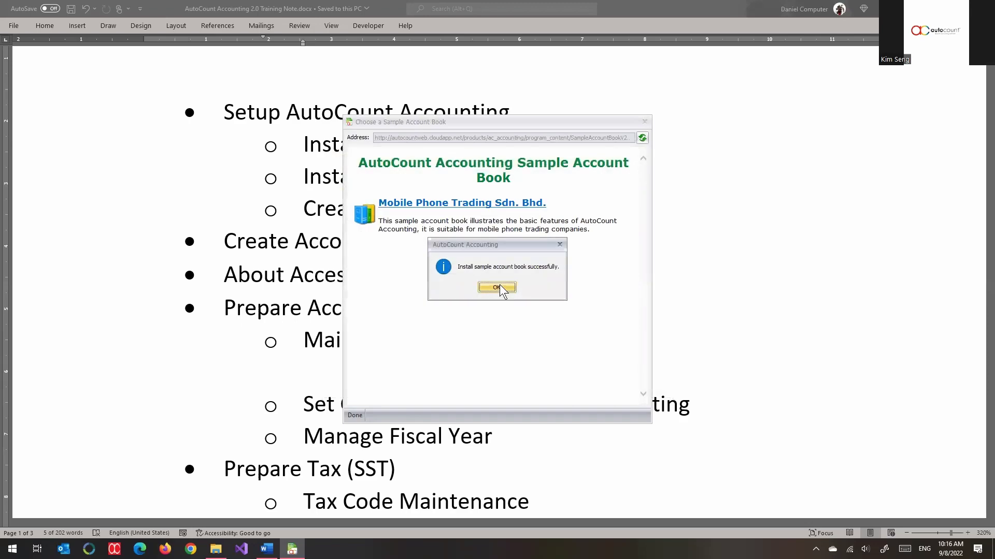
click(499, 286)
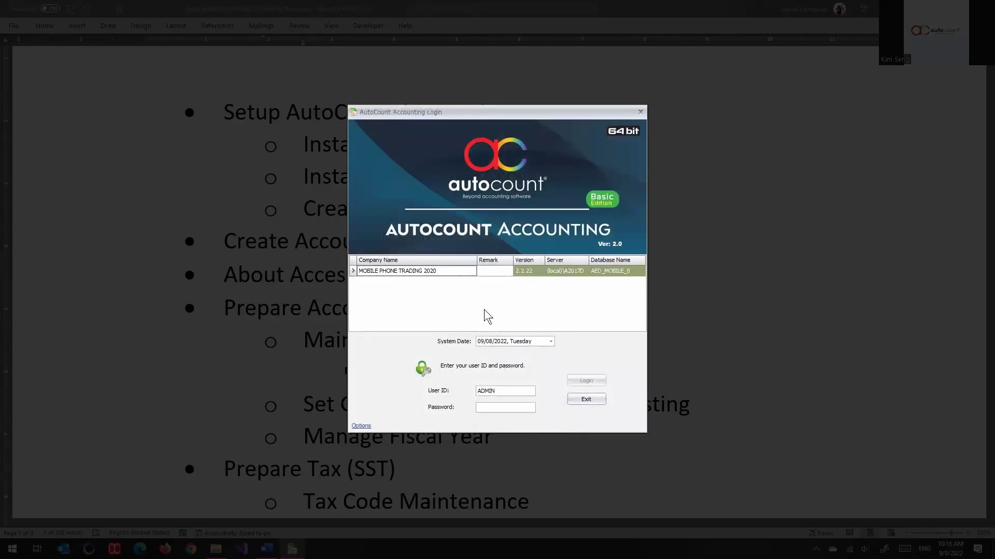
Log in to MOBILE PHONE TRADING 2020 as ADMIN with the account password, and upgrade the account book to version 2.2.37.
click(511, 407)
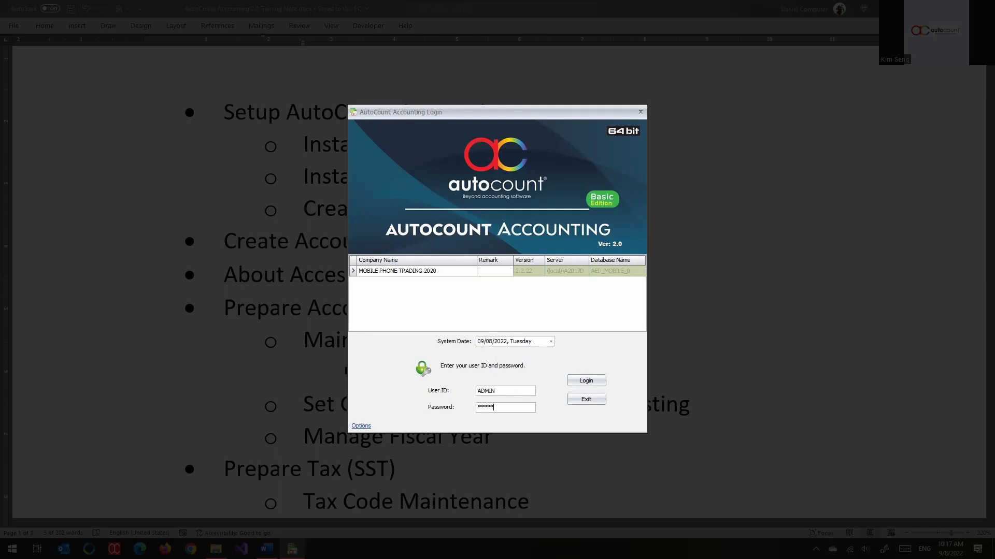
click(587, 380)
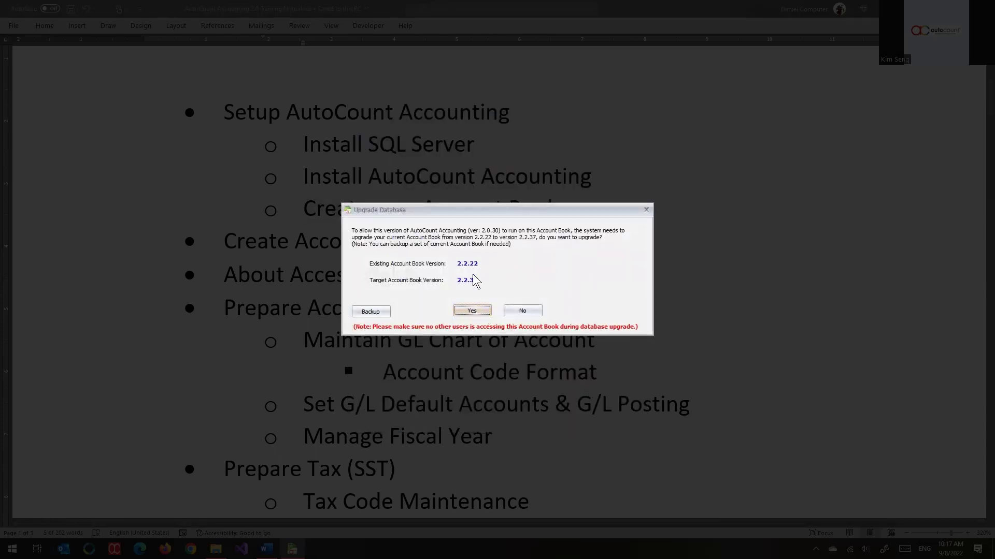
click(472, 311)
click(474, 289)
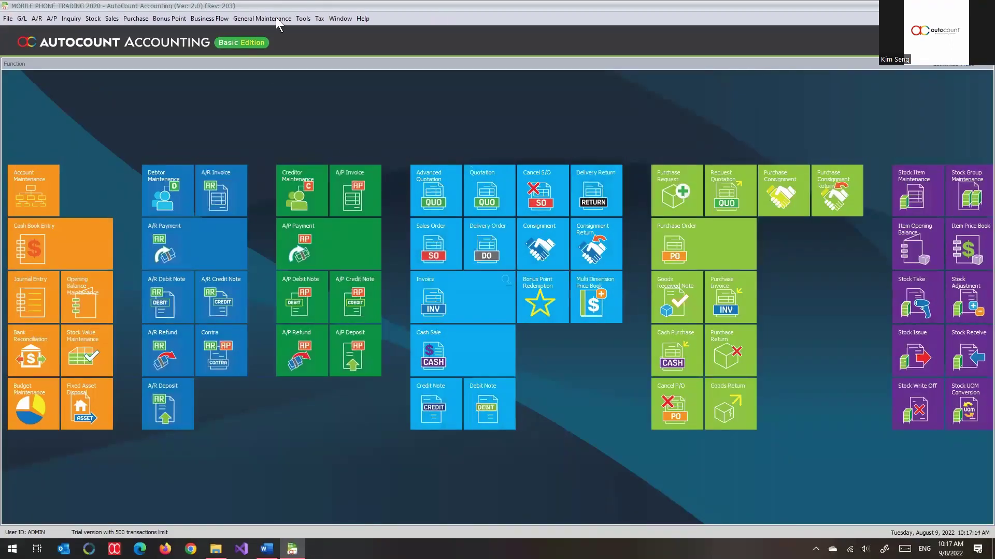
View the sample company's Cash Book Entry records from the general ledger functions, and close the list.
click(207, 17)
mouse_move(22, 19)
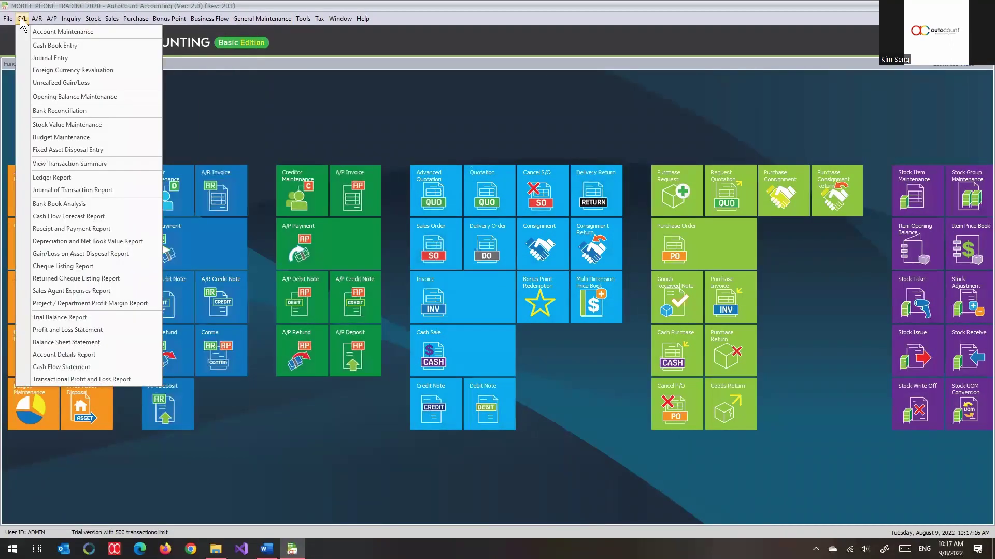
click(30, 47)
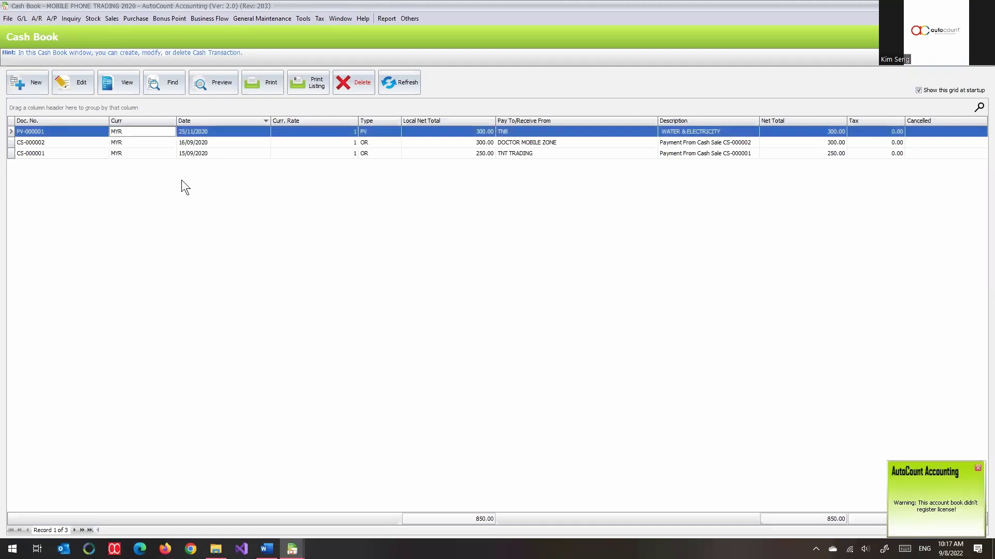
key(Escape)
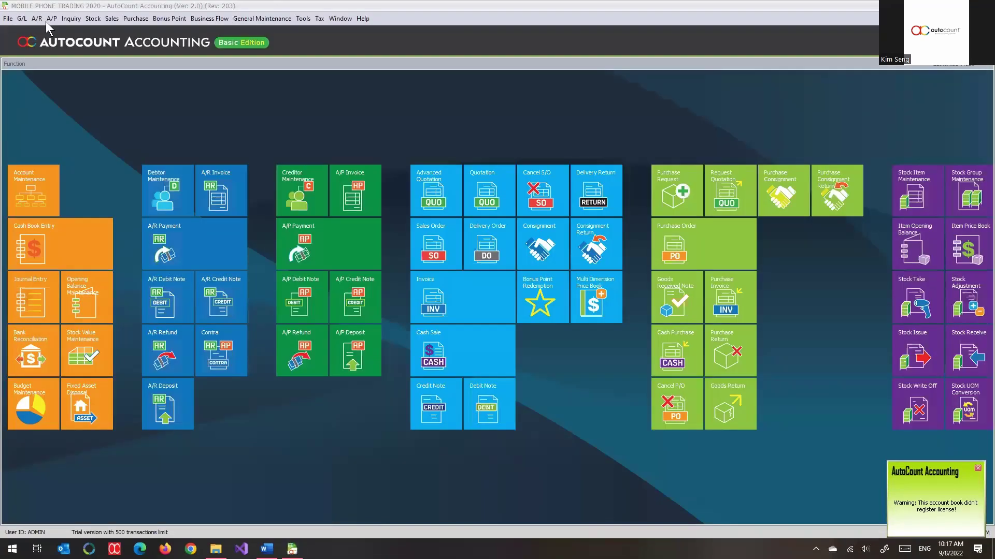
View the sample company's debtor records in Debtor Maintenance, and close the list.
click(38, 19)
click(57, 30)
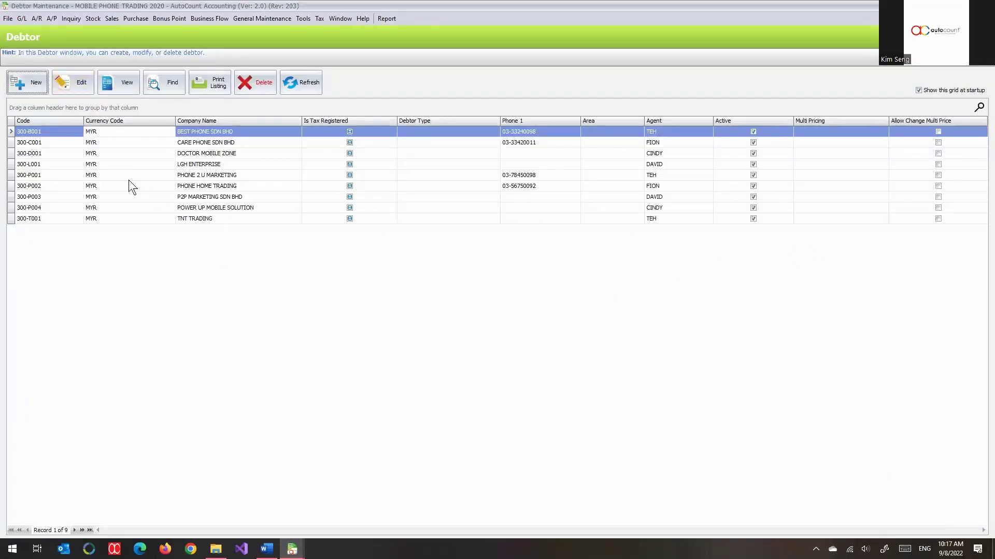
click(112, 146)
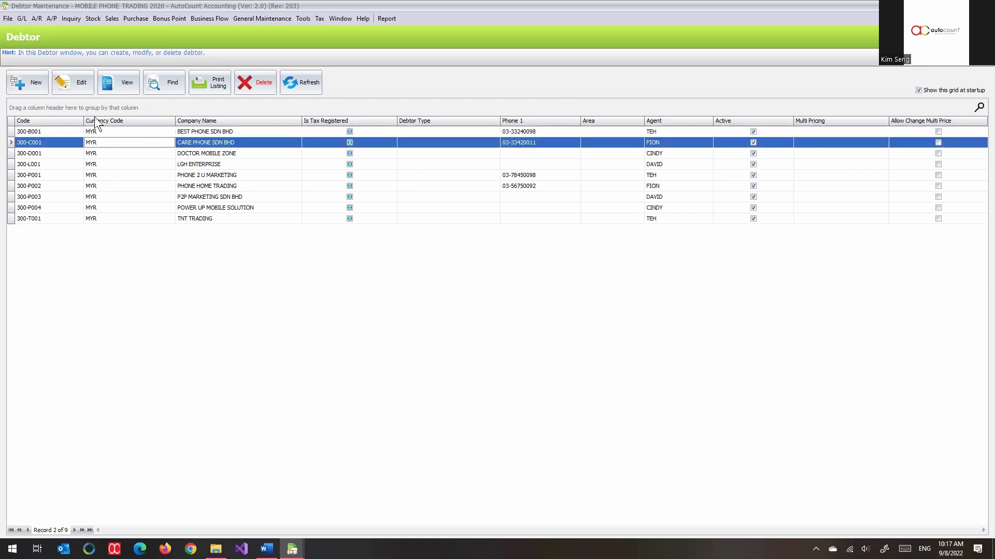
key(Escape)
View the sample company's supplier records in Creditor Maintenance, and close the list.
click(52, 19)
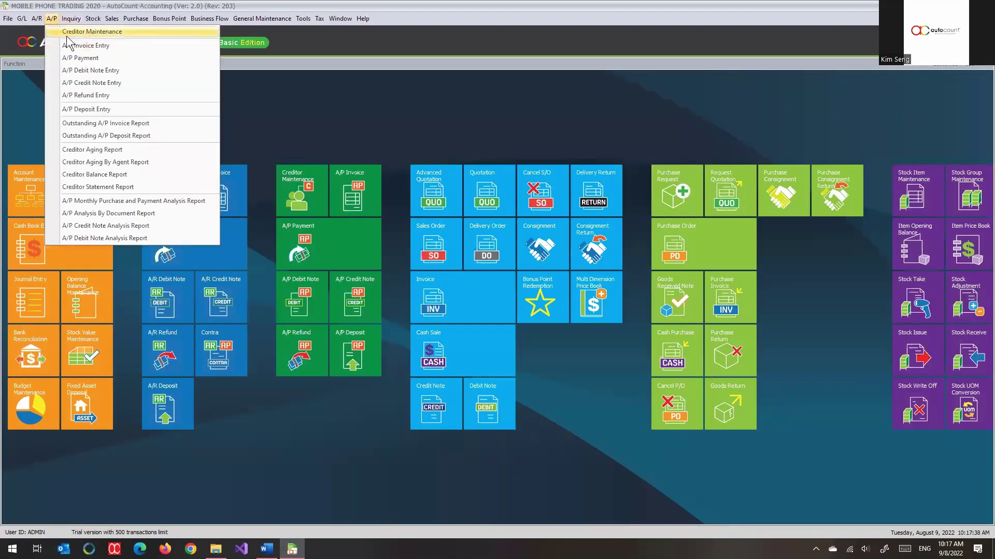
click(57, 31)
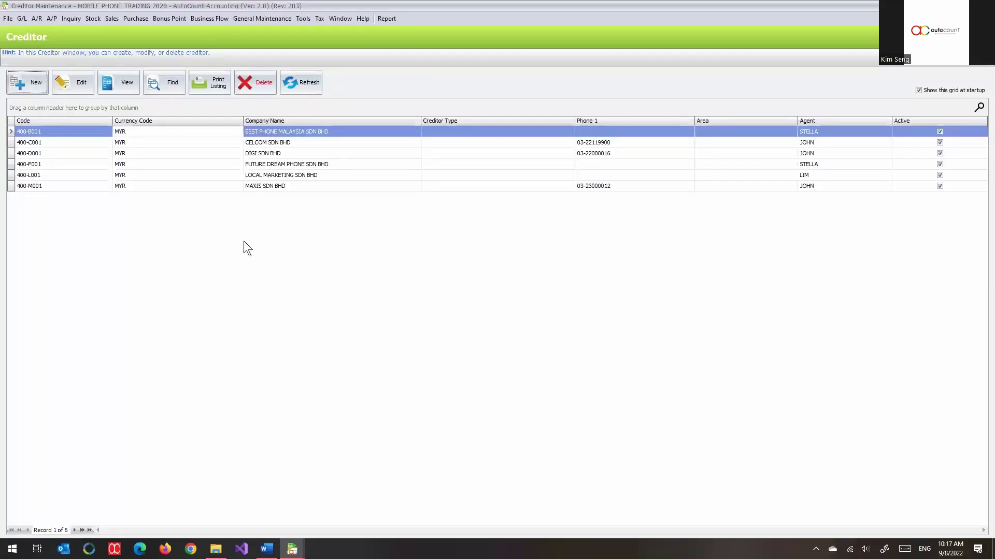
key(Escape)
Look through the full list of sample items in Stock Item Maintenance, and close the list.
click(92, 18)
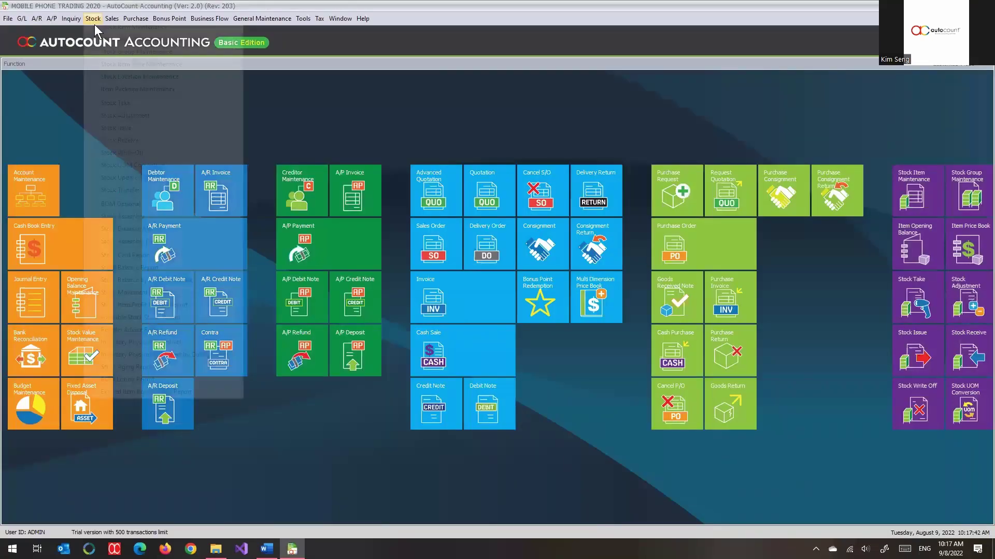
click(97, 32)
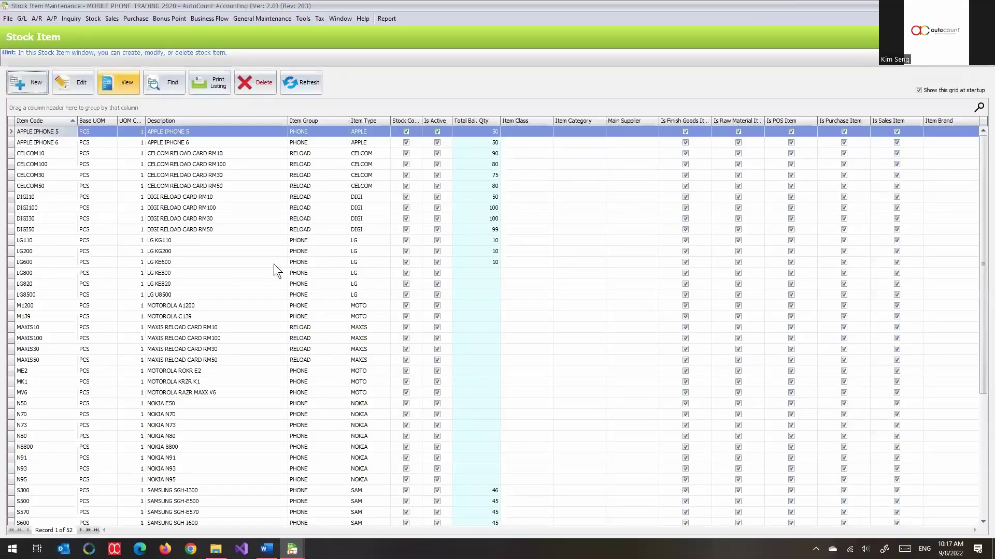
scroll(293, 251, down, 2)
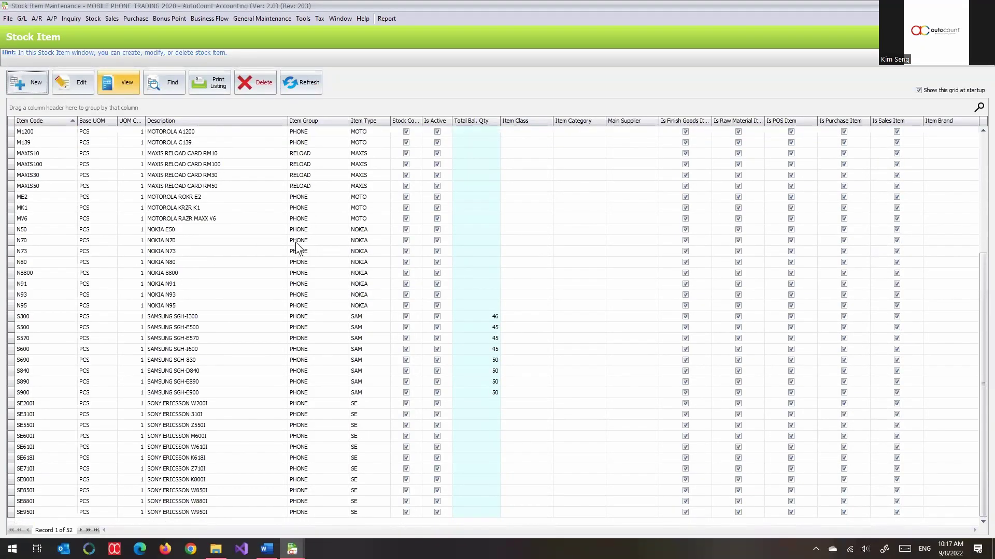
scroll(298, 246, up, 5)
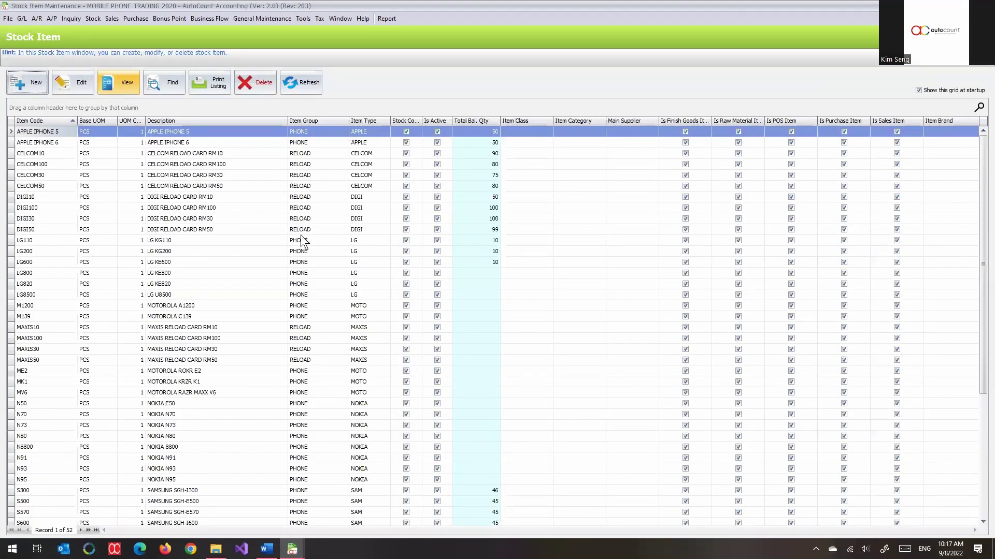
key(Escape)
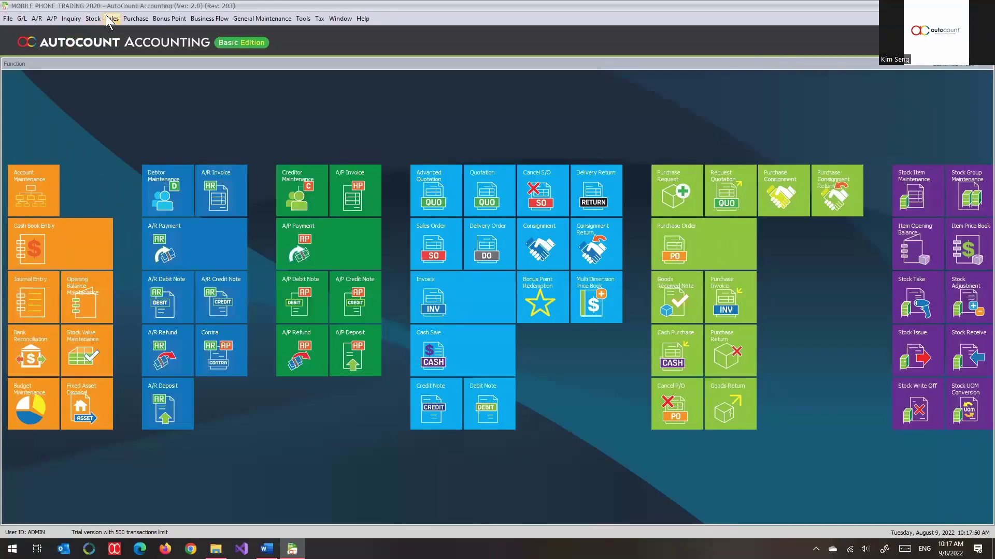